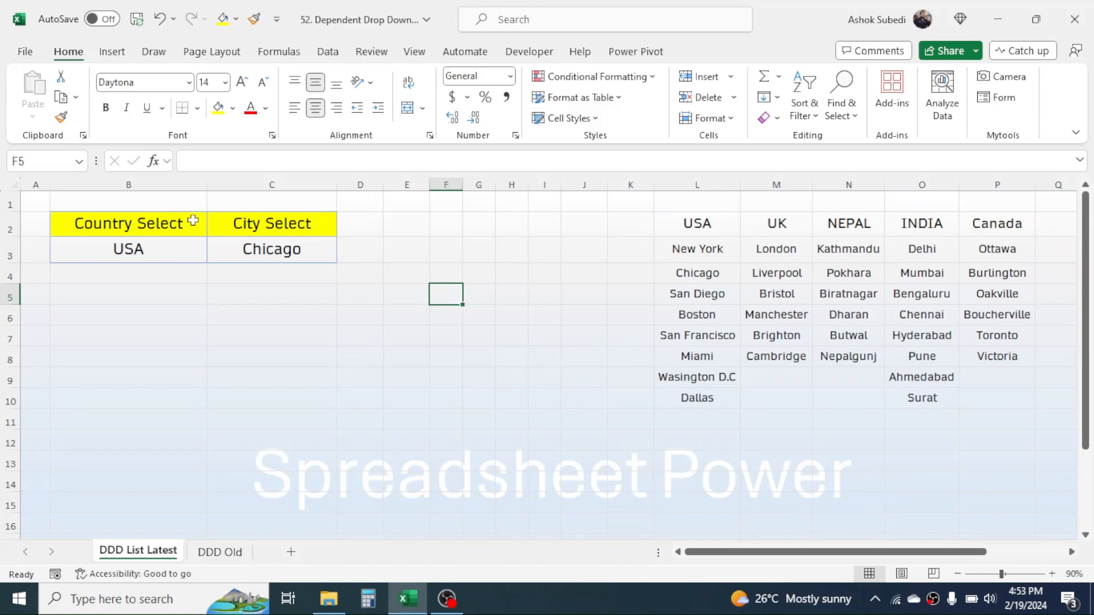
- Examine the city choices that the drop-down in C3 offers for USA
{"action": "left_click", "coordinate": [147, 253]}
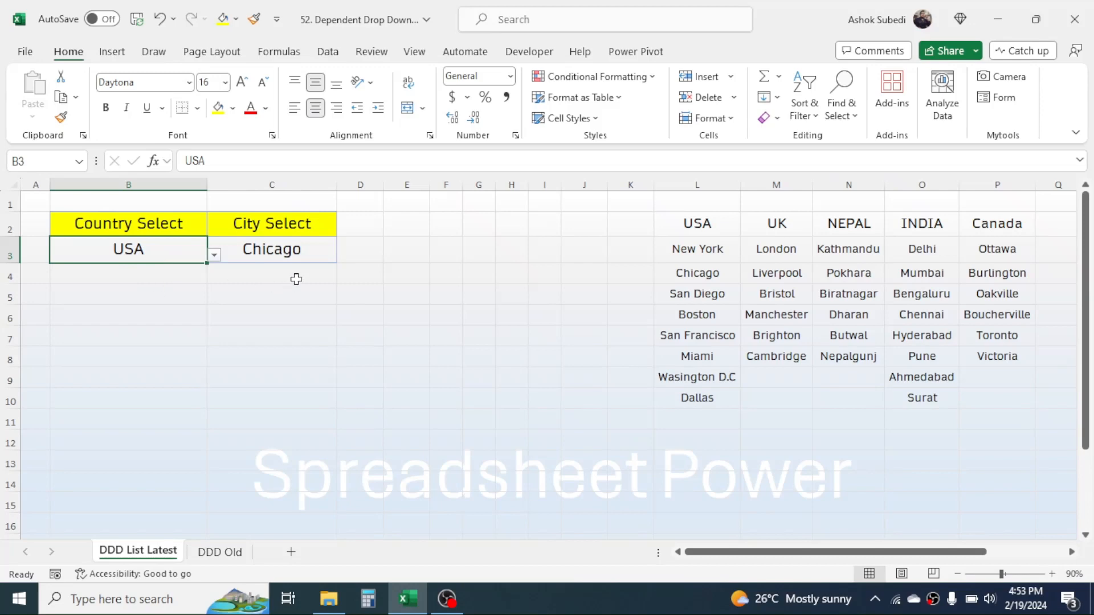
{"action": "left_click", "coordinate": [301, 251]}
{"action": "left_click", "coordinate": [344, 257]}
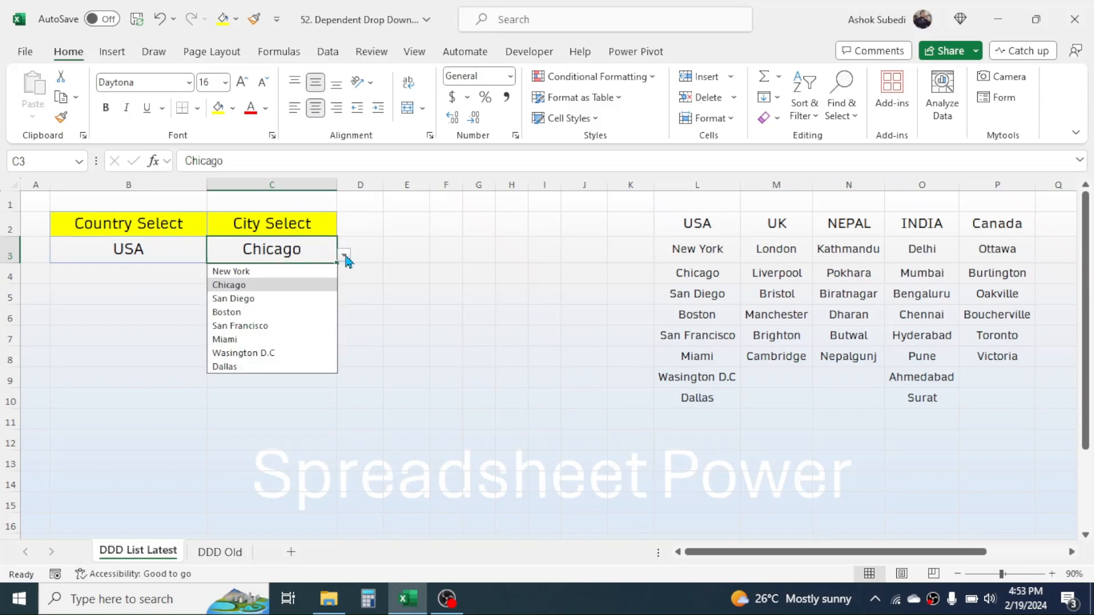
- Choose Canada in the country drop-down in B3 and Boucherville in the city drop-down in C3
{"action": "left_click", "coordinate": [130, 246]}
{"action": "left_click", "coordinate": [213, 255]}
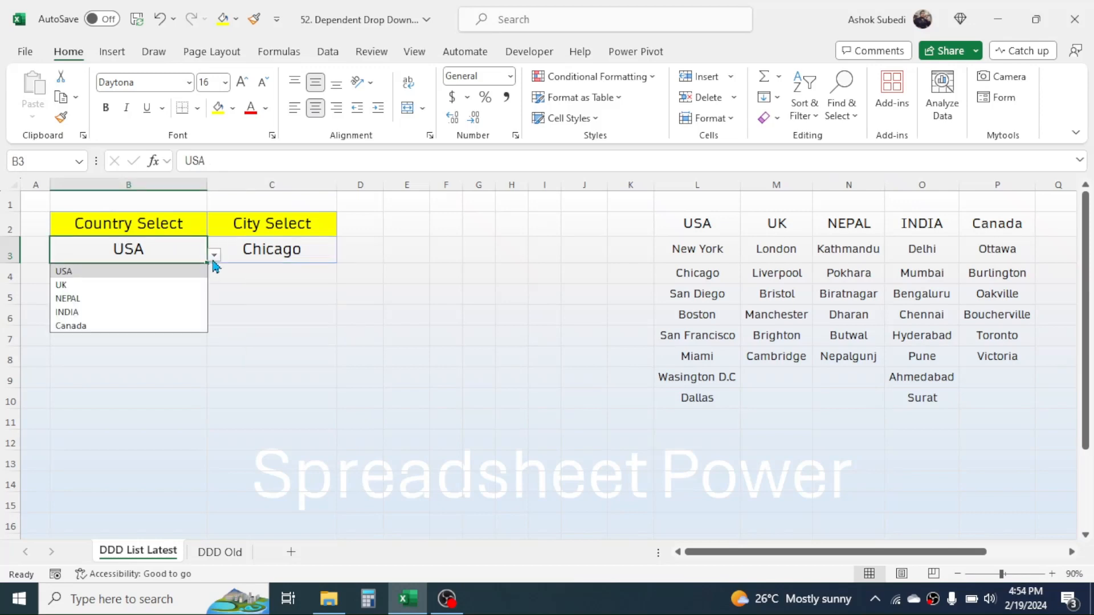
{"action": "left_click", "coordinate": [82, 326]}
{"action": "left_click", "coordinate": [275, 261]}
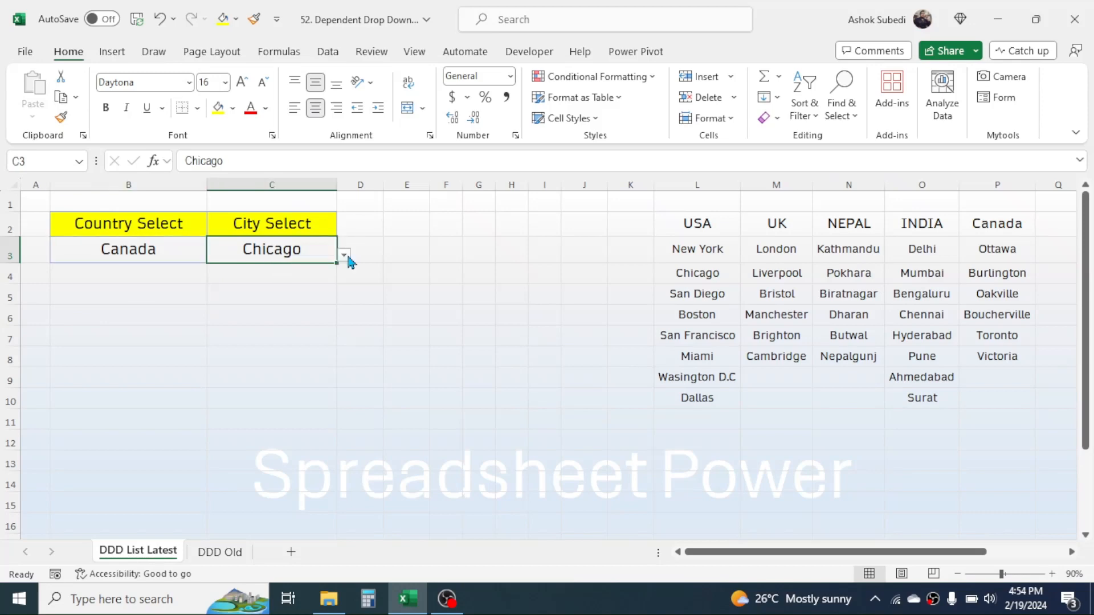
{"action": "left_click", "coordinate": [349, 258]}
{"action": "left_click", "coordinate": [237, 311]}
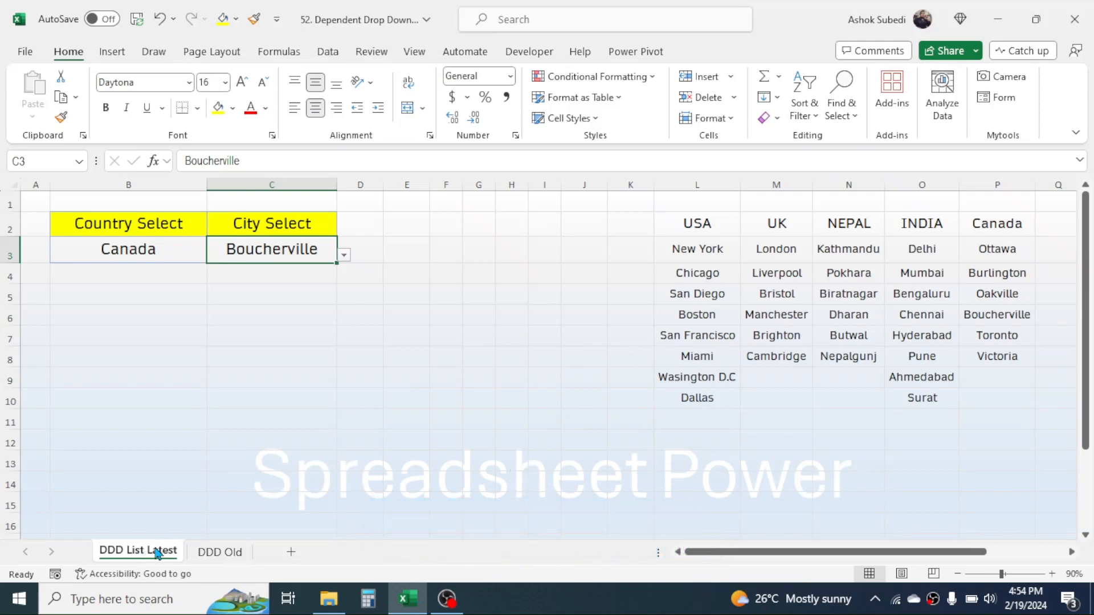
- View the DDD Old sheet and return to the DDD List Latest sheet
{"action": "left_click", "coordinate": [222, 554]}
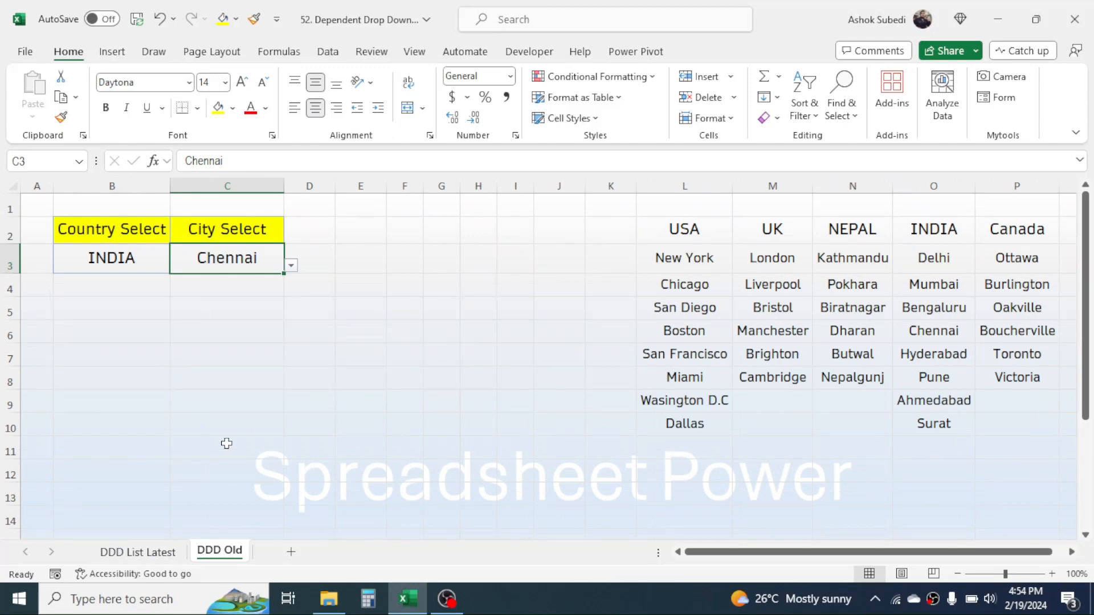
{"action": "left_click", "coordinate": [143, 551]}
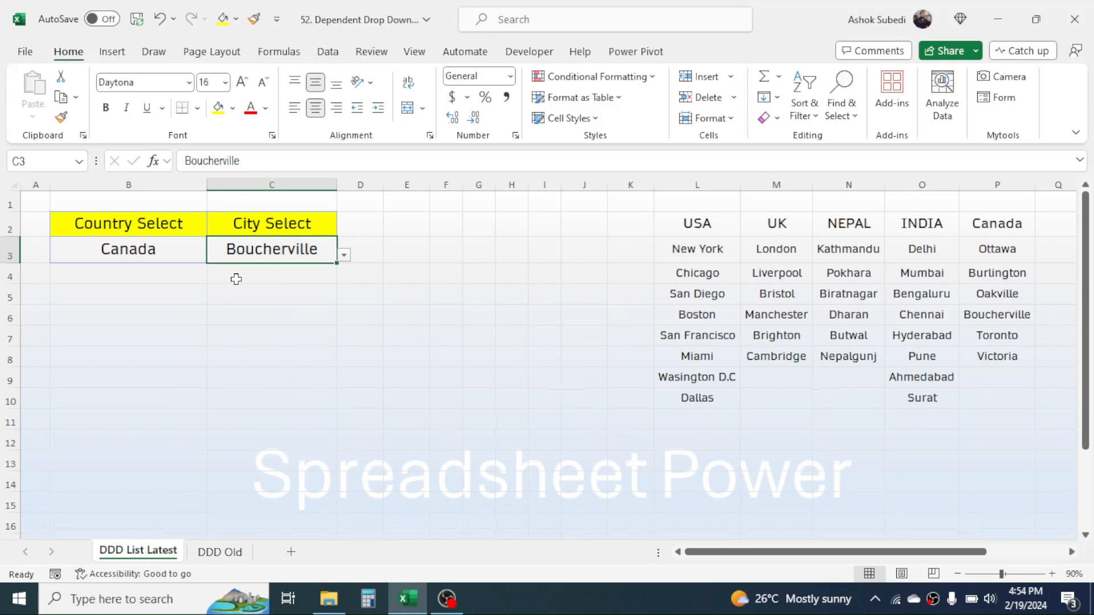
{"action": "left_click", "coordinate": [435, 306]}
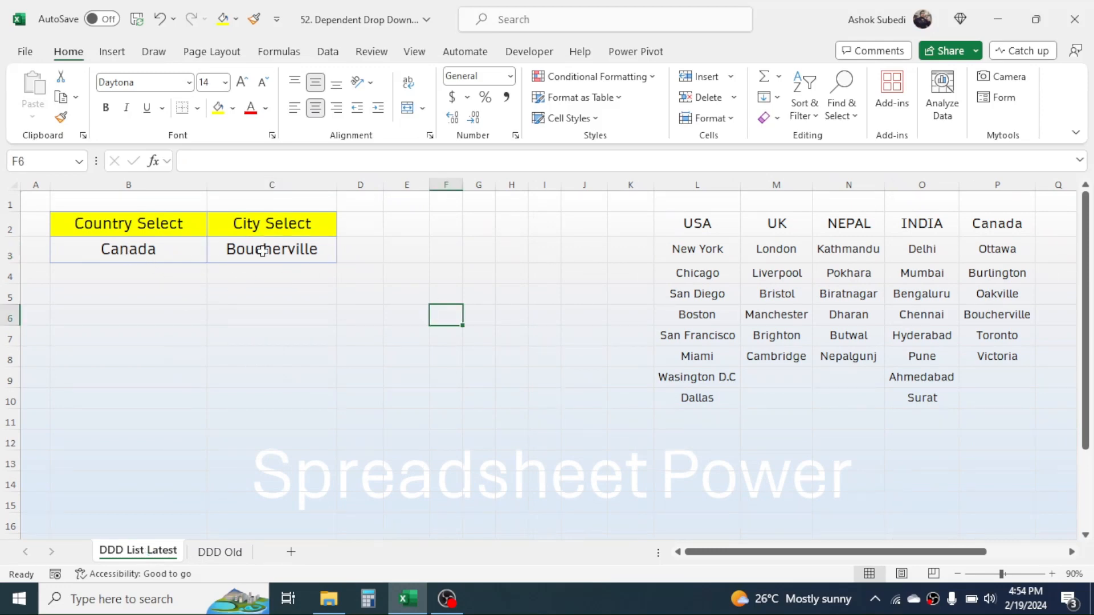
- Clear the contents of B3:C3 and remove all data validation from both cells
{"action": "left_click_drag", "start_coordinate": [162, 242], "coordinate": [271, 249]}
{"action": "key", "text": "Delete"}
{"action": "left_click", "coordinate": [328, 52]}
{"action": "left_click", "coordinate": [864, 118]}
{"action": "left_click", "coordinate": [903, 139]}
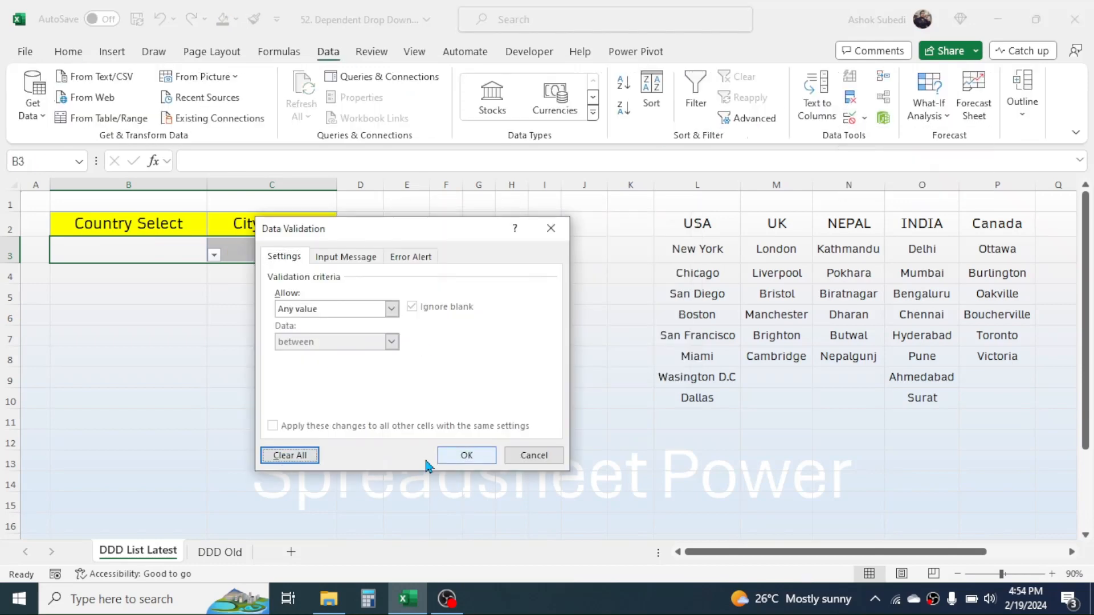
{"action": "left_click", "coordinate": [461, 454]}
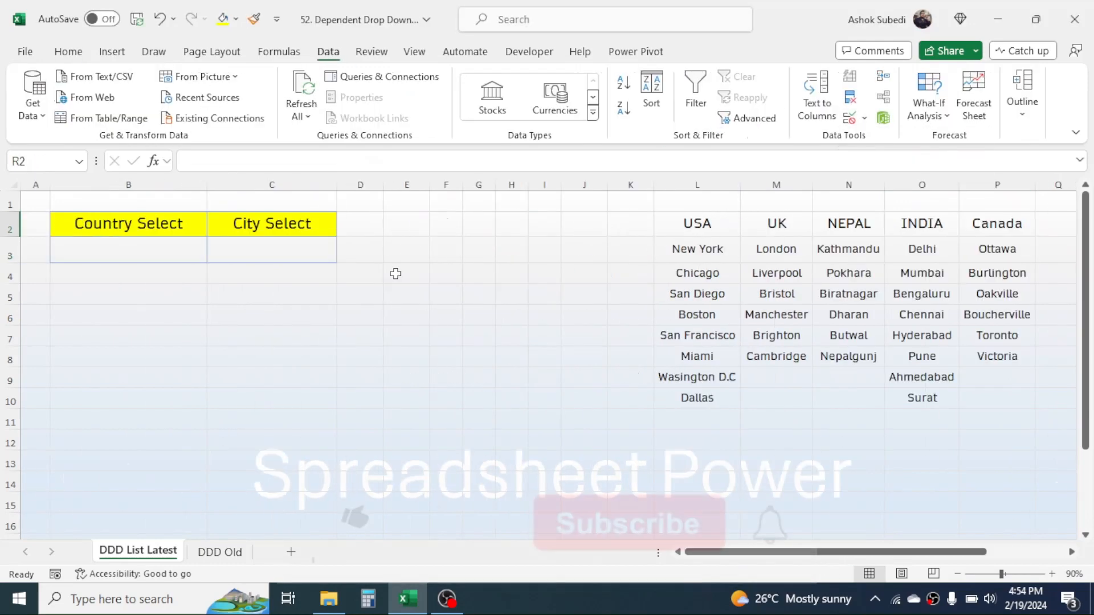
{"action": "left_click", "coordinate": [396, 274]}
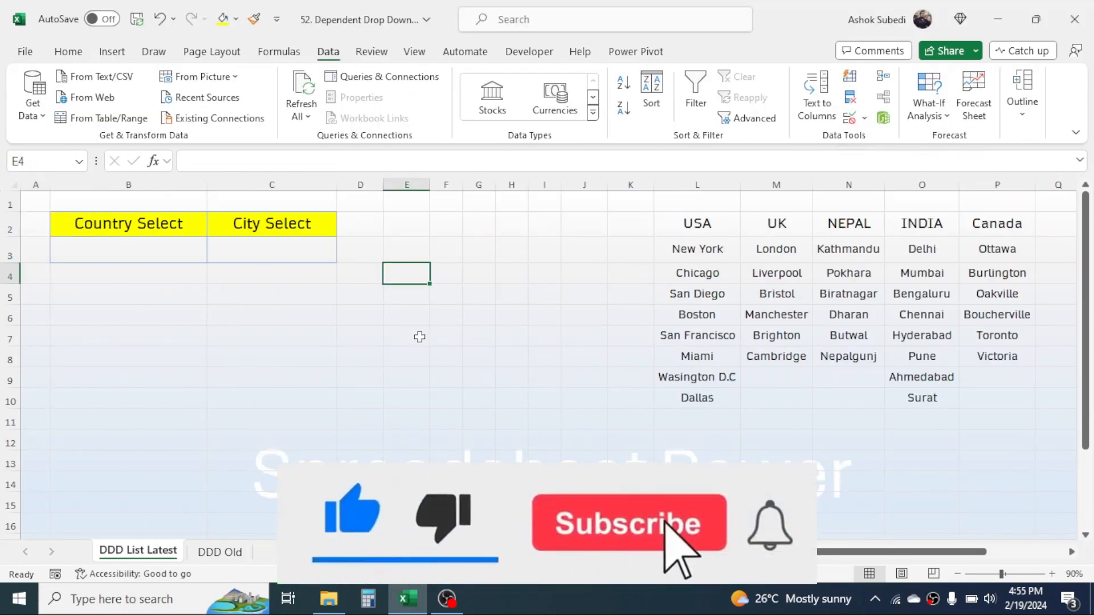
- Examine the country headers and the city lists beneath them in columns L to P
{"action": "left_click_drag", "start_coordinate": [703, 223], "coordinate": [940, 303]}
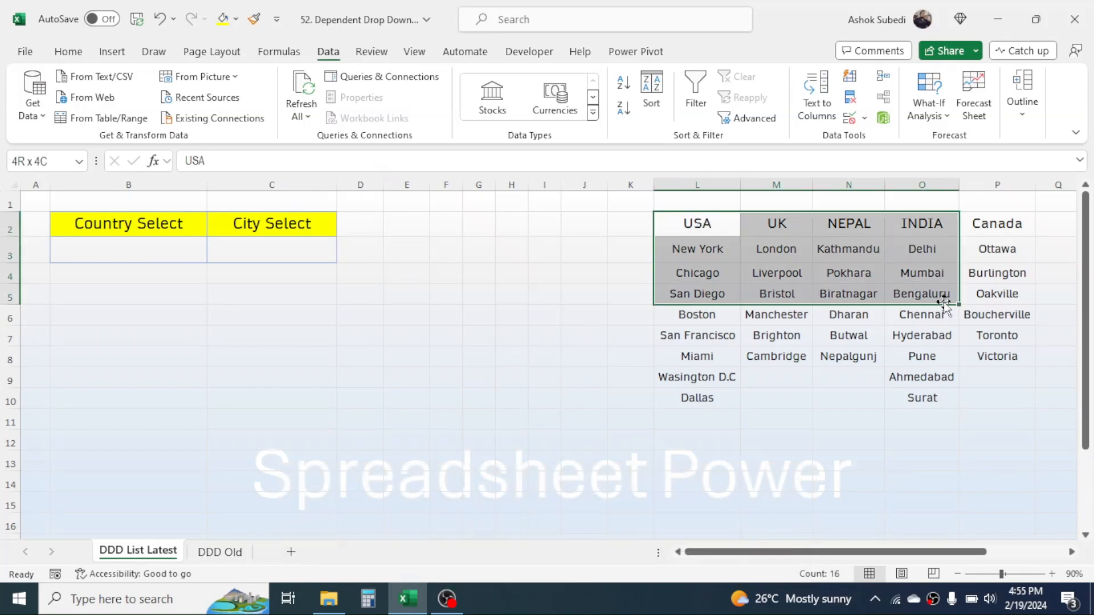
{"action": "left_click", "coordinate": [718, 228]}
{"action": "left_click_drag", "start_coordinate": [705, 246], "coordinate": [687, 395]}
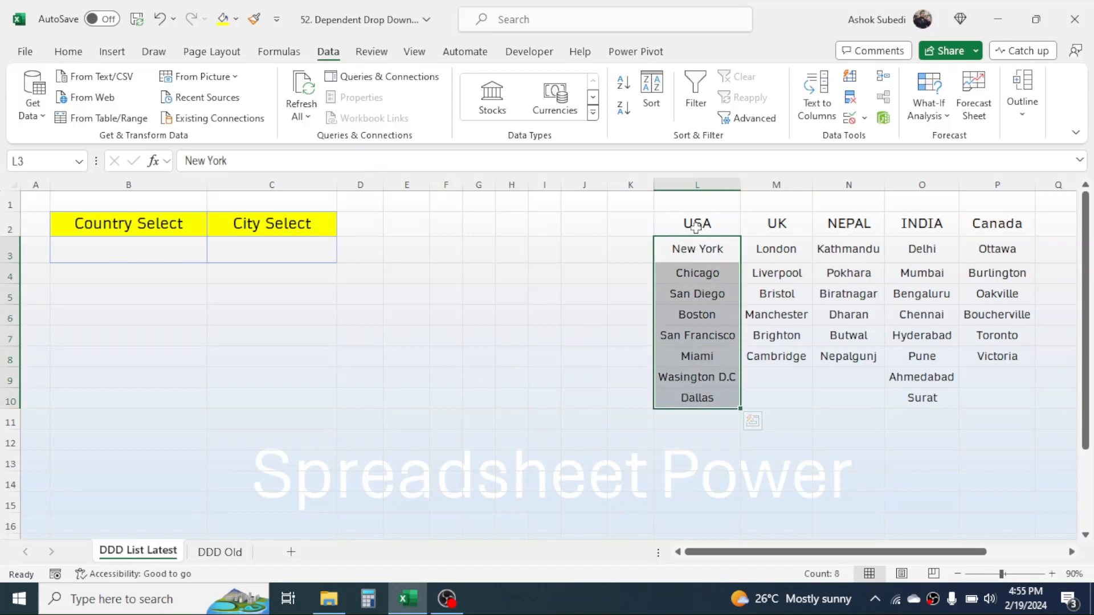
{"action": "left_click_drag", "start_coordinate": [716, 223], "coordinate": [986, 393]}
- Add a List data validation to B3 with the country headers L2:P2 as source, and choose USA from it
{"action": "left_click", "coordinate": [164, 250]}
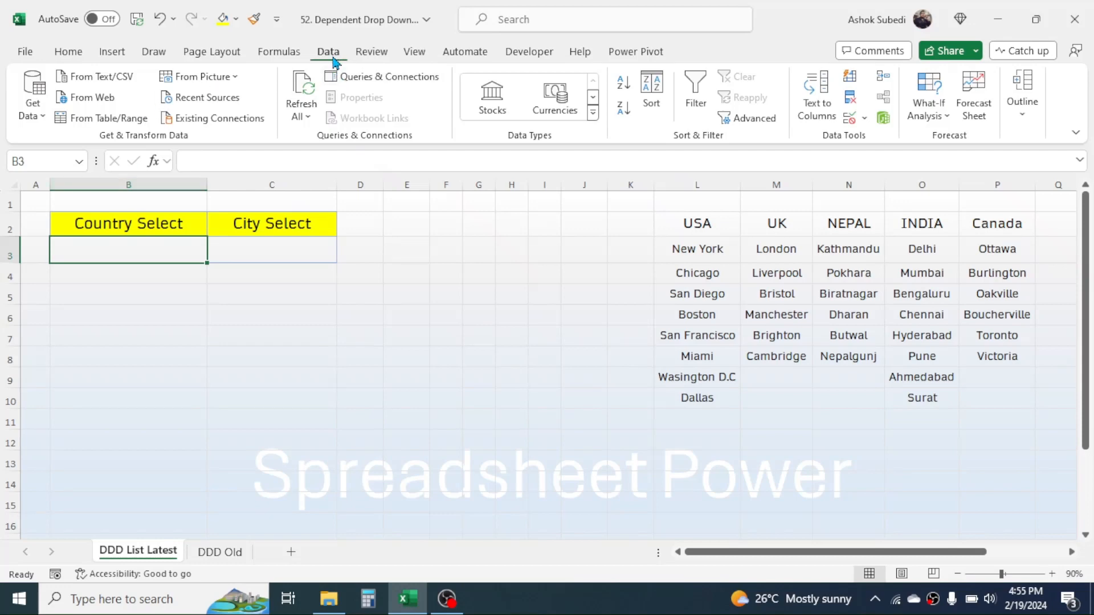
{"action": "left_click", "coordinate": [864, 118]}
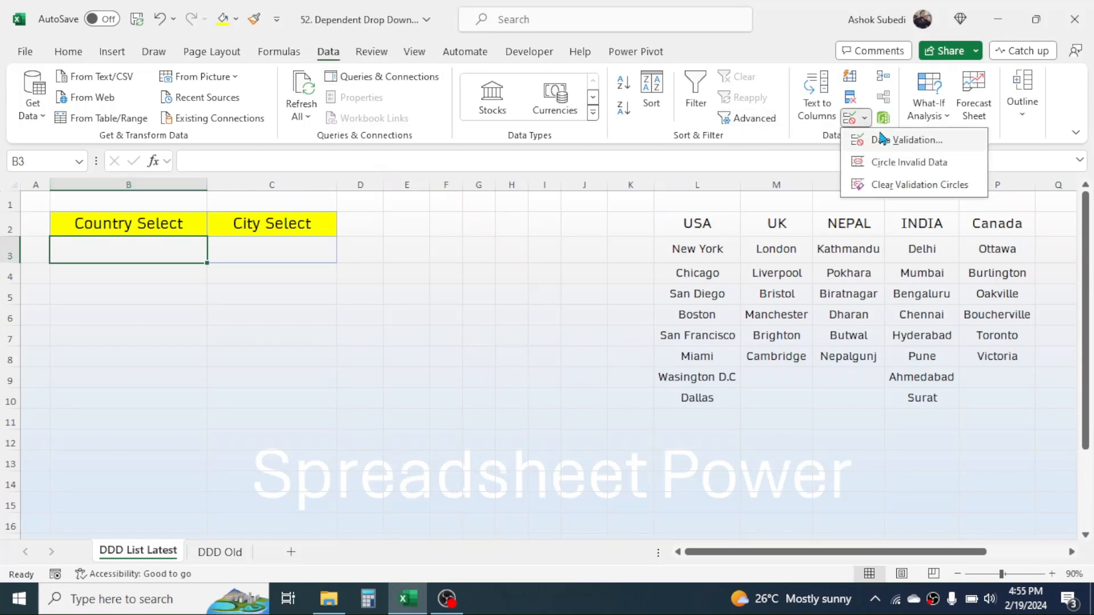
{"action": "left_click", "coordinate": [886, 141]}
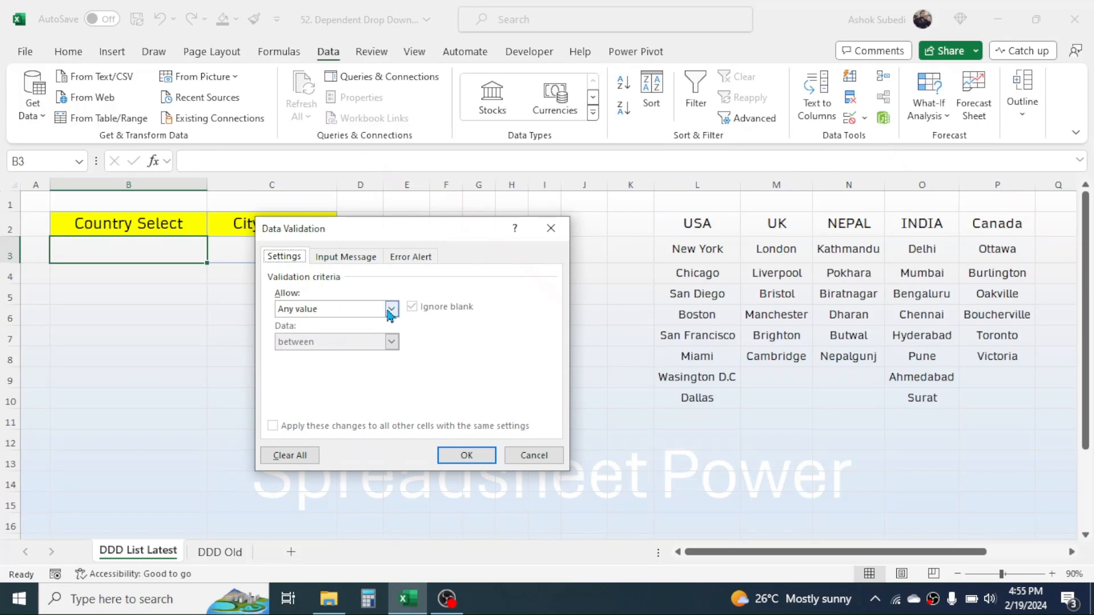
{"action": "left_click", "coordinate": [392, 309]}
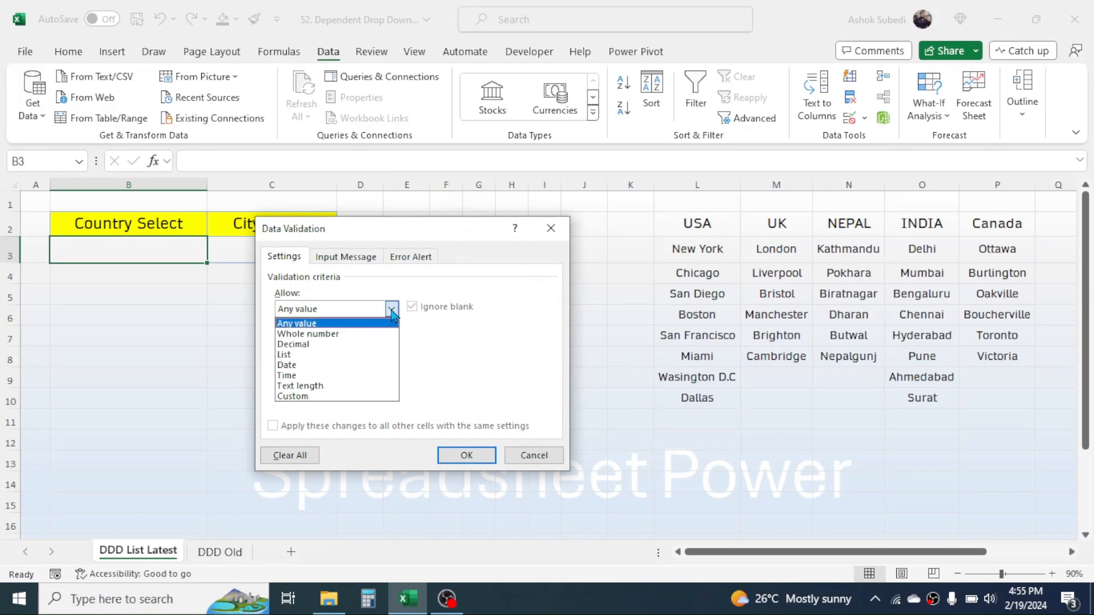
{"action": "left_click", "coordinate": [298, 357]}
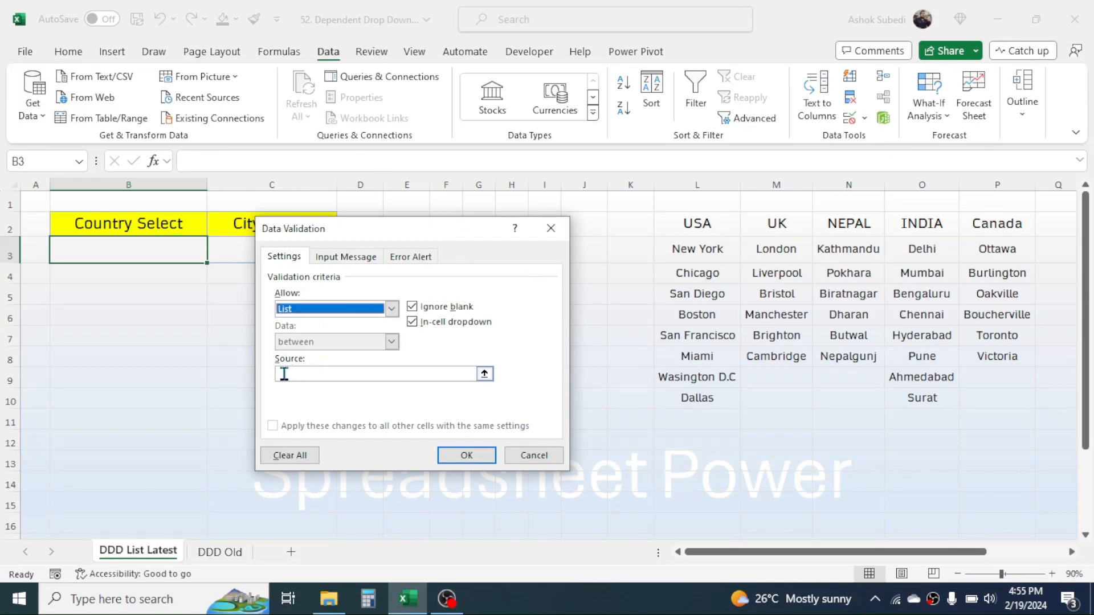
{"action": "left_click", "coordinate": [284, 374]}
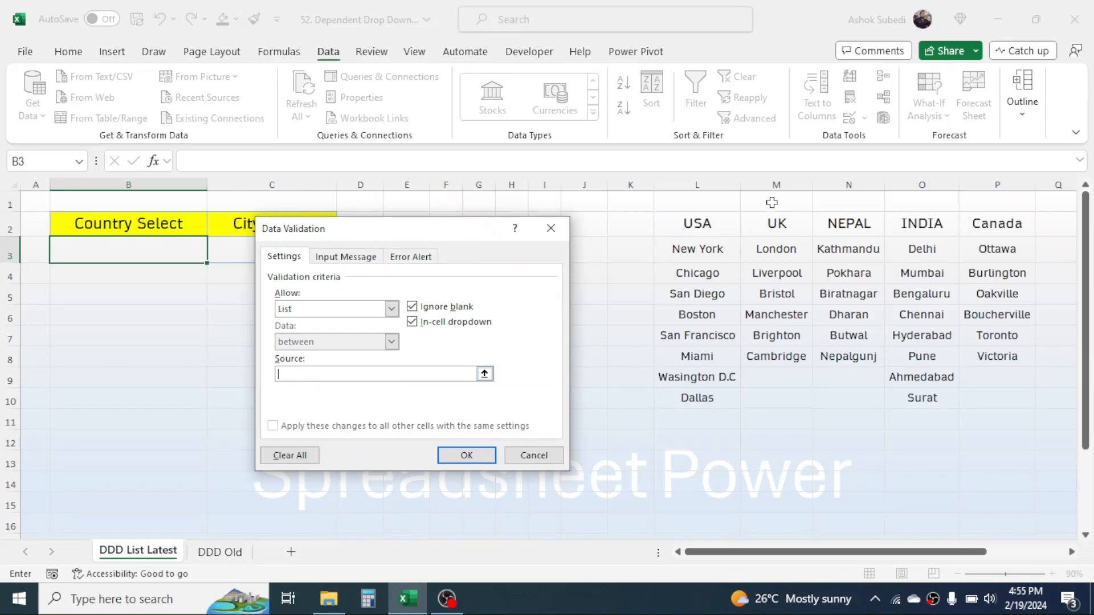
{"action": "left_click_drag", "start_coordinate": [700, 224], "coordinate": [988, 222]}
{"action": "left_click", "coordinate": [467, 456]}
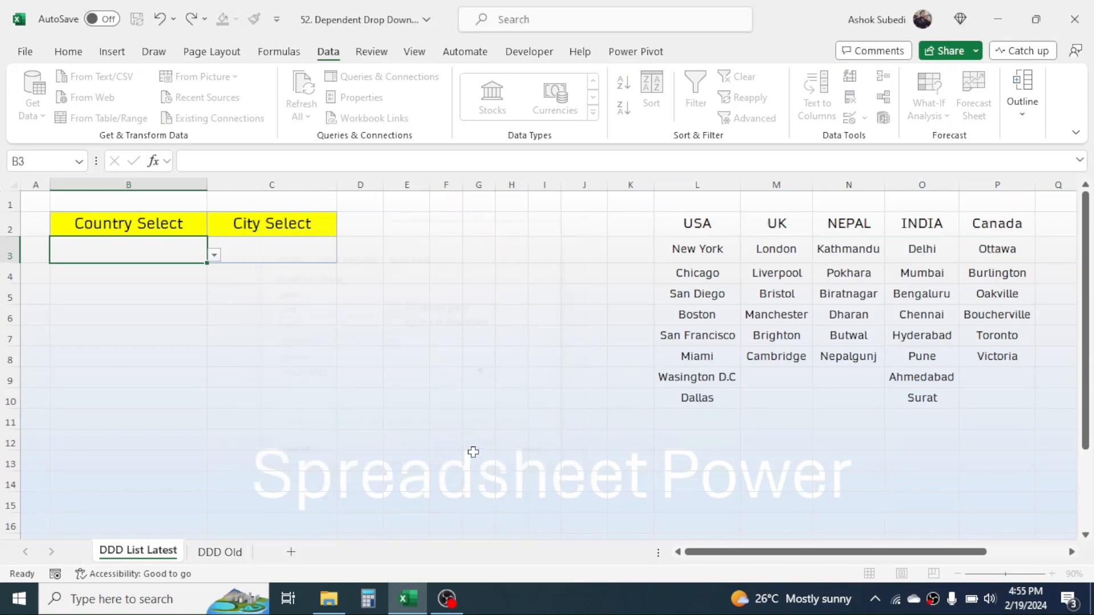
{"action": "left_click", "coordinate": [214, 255]}
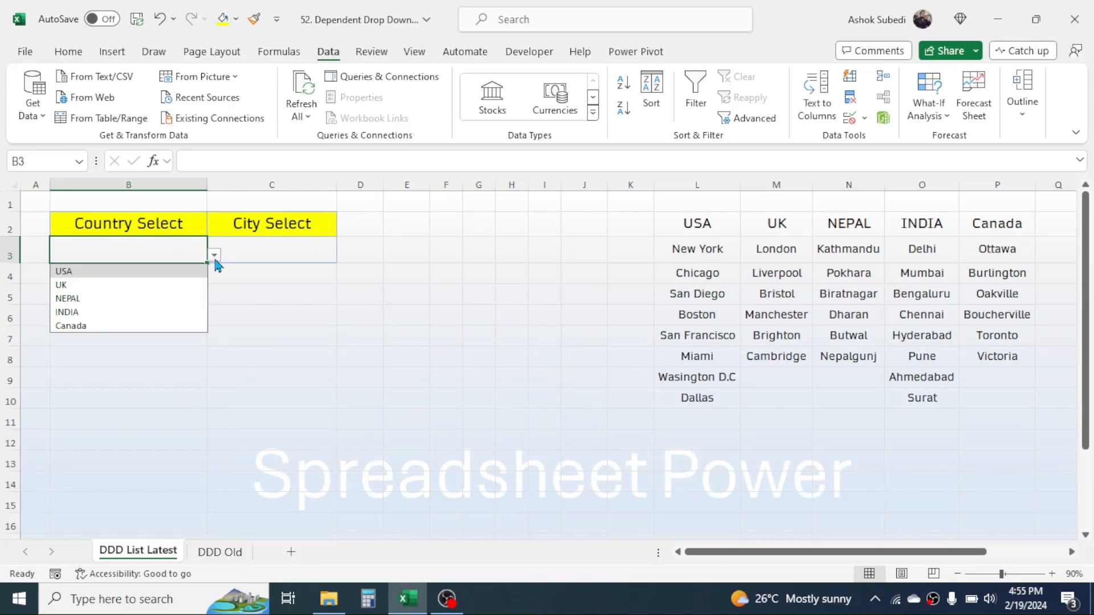
{"action": "left_click", "coordinate": [74, 277]}
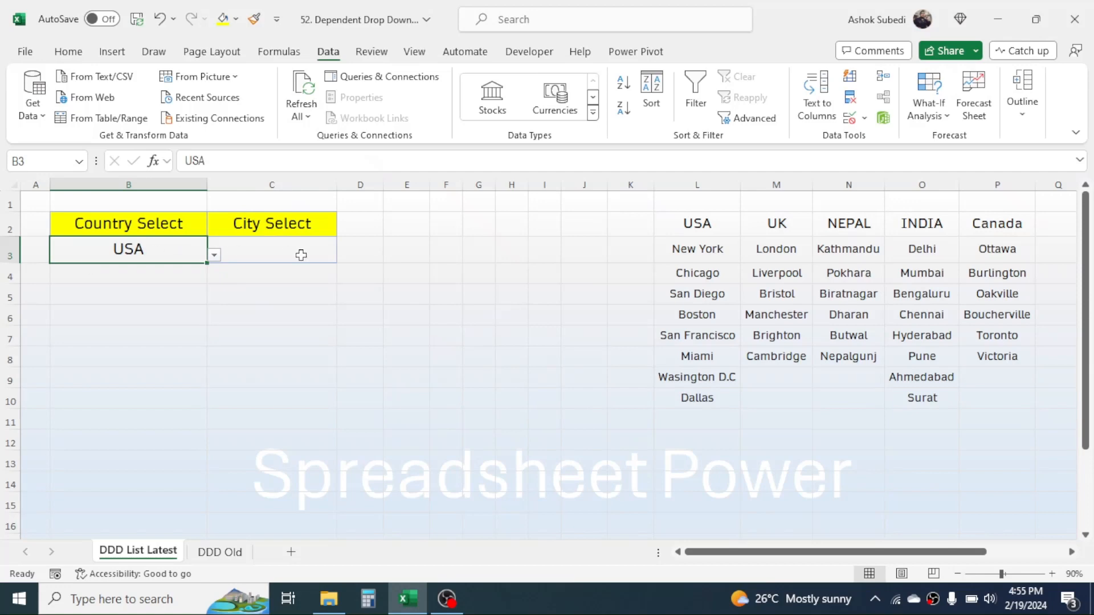
- Start an XLOOKUP formula in R2 with the country cell B3 as the lookup value
{"action": "left_click", "coordinate": [300, 254]}
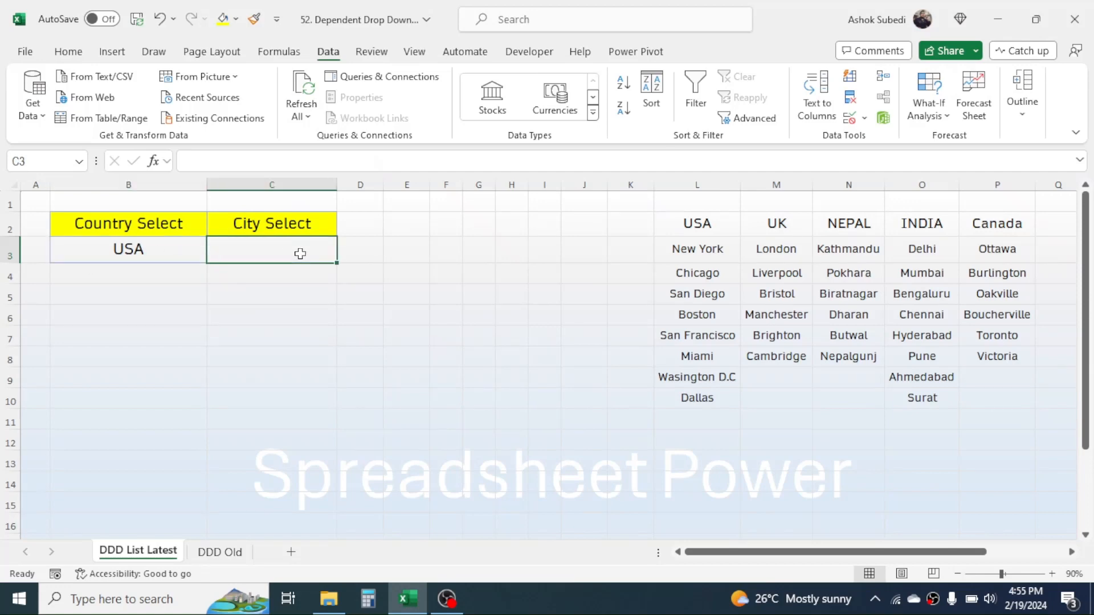
{"action": "left_click_drag", "start_coordinate": [747, 554], "coordinate": [811, 556]}
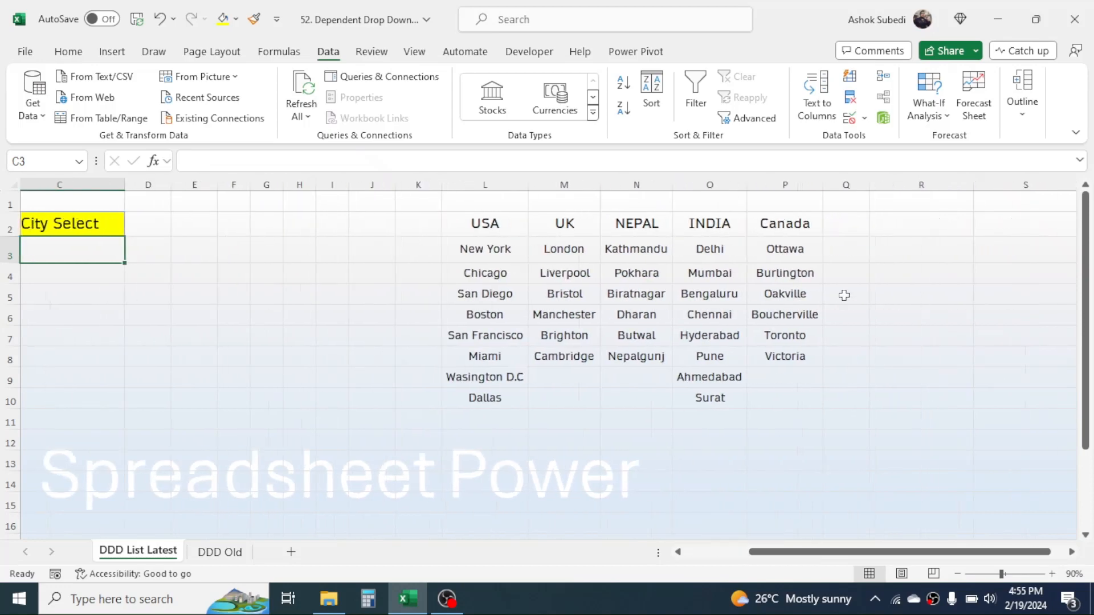
{"action": "left_click", "coordinate": [918, 218]}
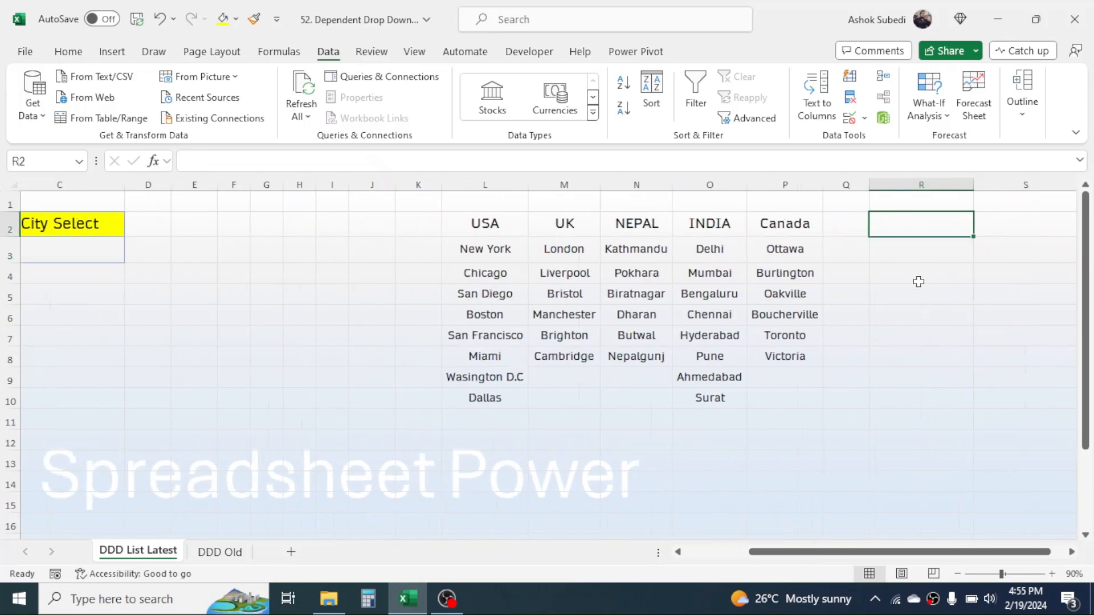
{"action": "type", "text": "="}
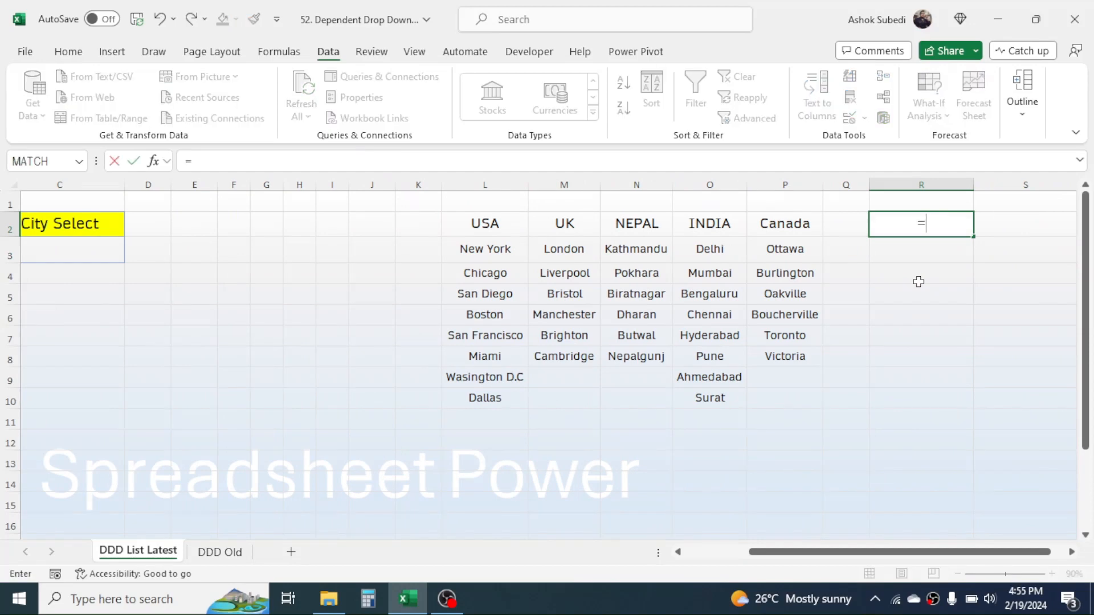
{"action": "type", "text": "XLOO"}
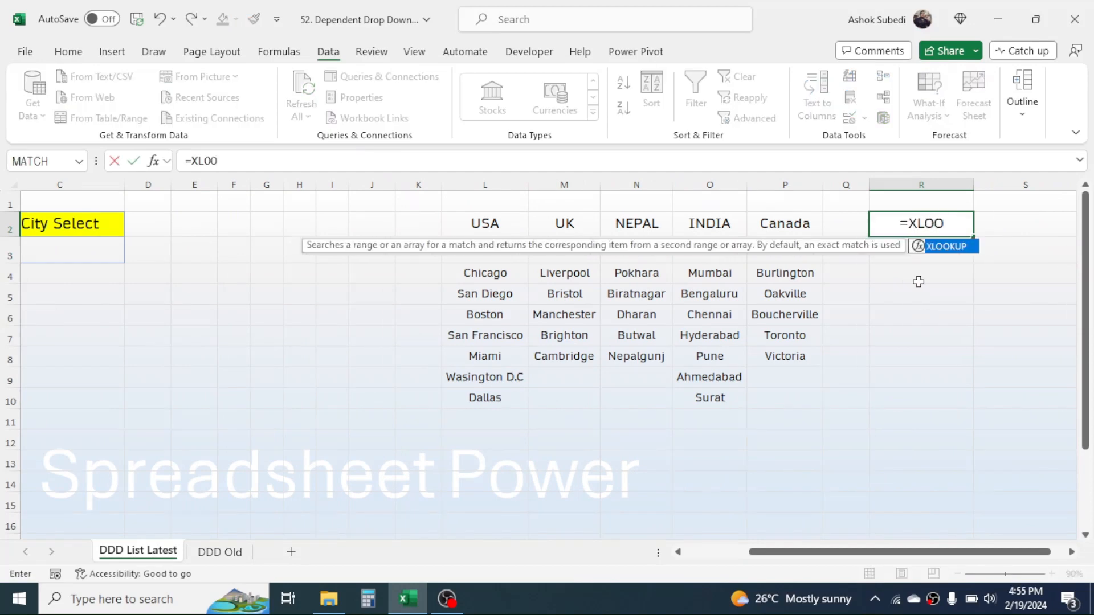
{"action": "type", "text": "KUP("}
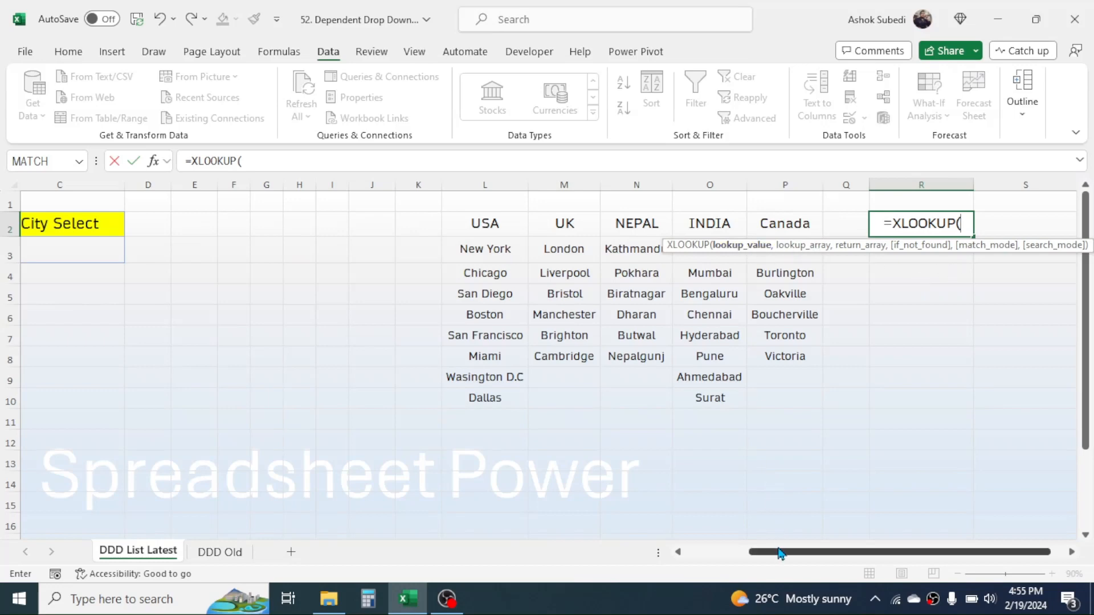
{"action": "left_click_drag", "start_coordinate": [776, 551], "coordinate": [704, 561]}
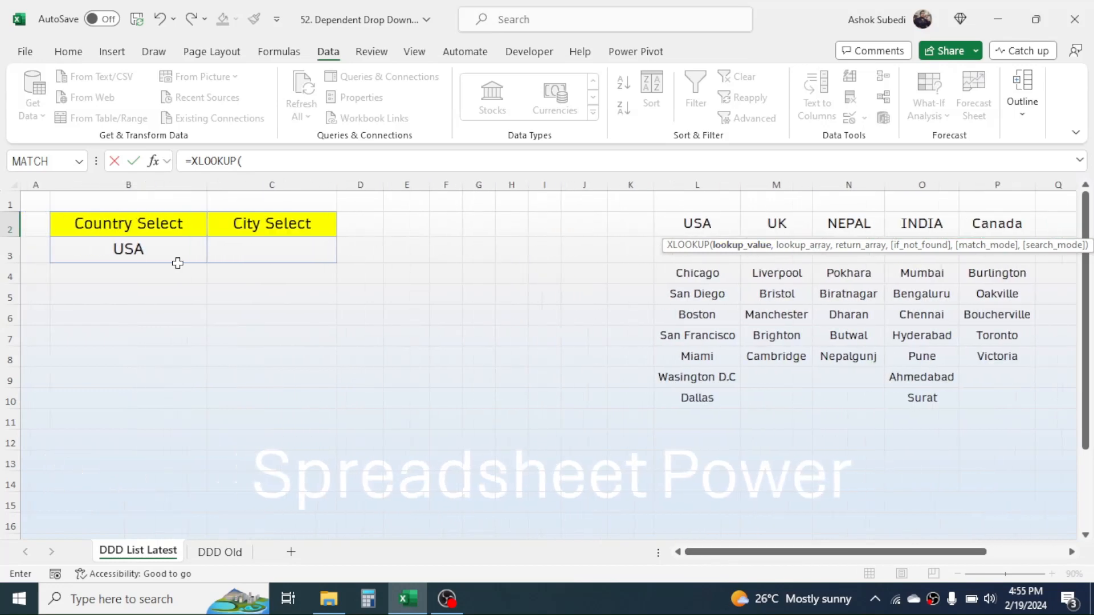
{"action": "left_click", "coordinate": [132, 251]}
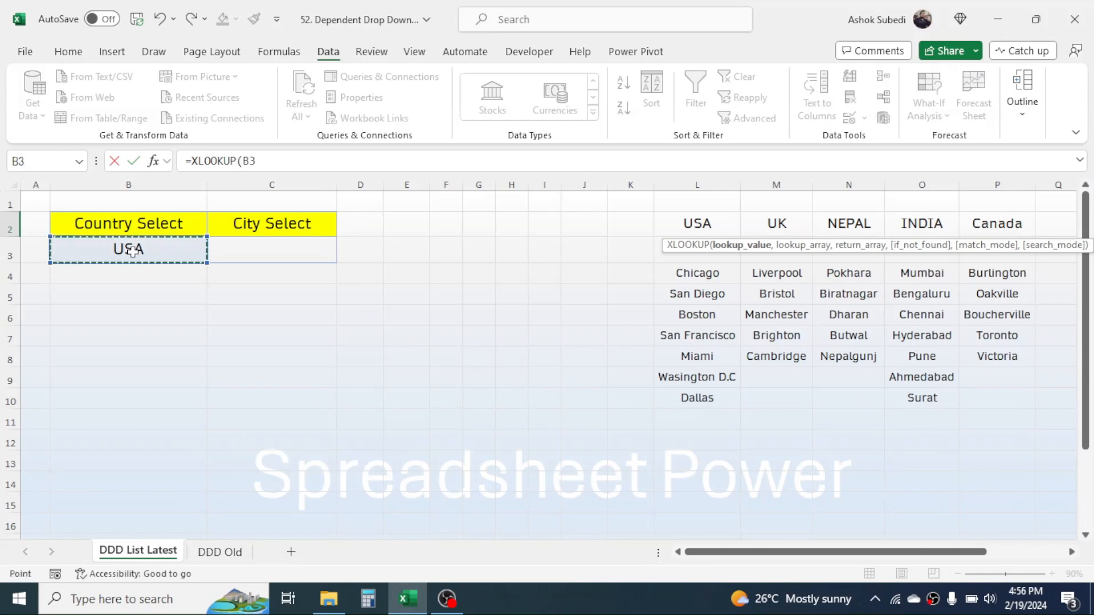
{"action": "type", "text": ","}
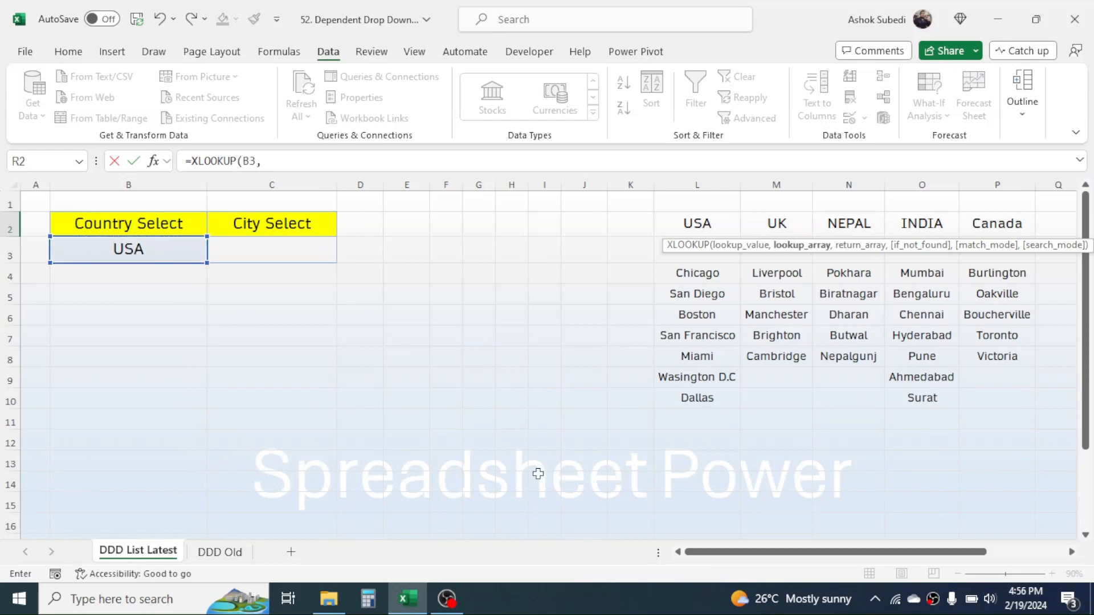
- Complete the XLOOKUP formula in R2 with lookup array L2:P2 and return array L3:P10
{"action": "left_click_drag", "start_coordinate": [775, 552], "coordinate": [911, 542]}
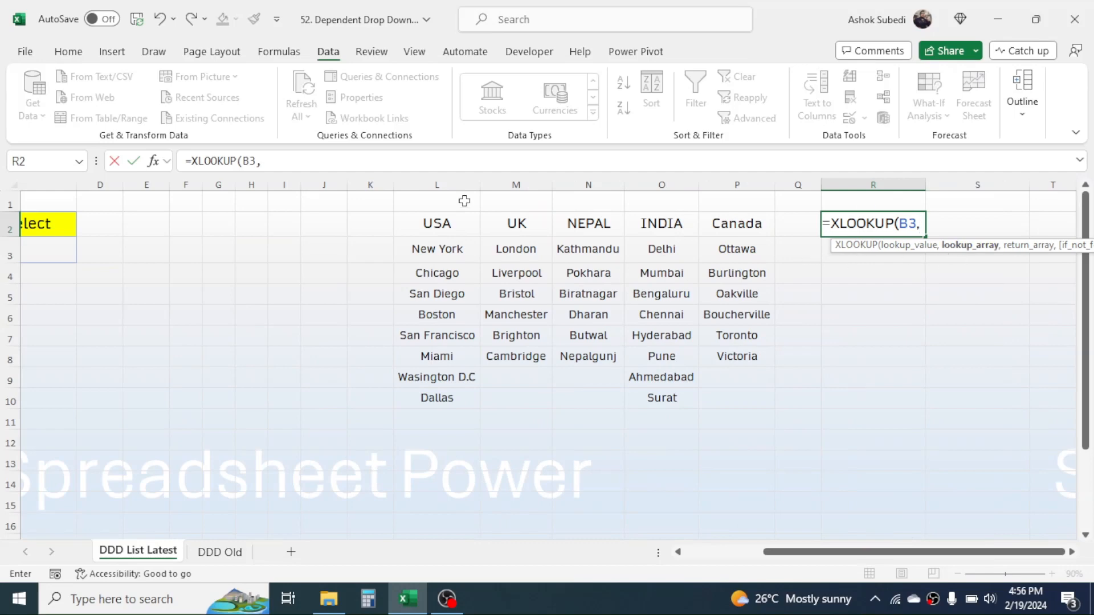
{"action": "left_click_drag", "start_coordinate": [440, 224], "coordinate": [723, 228]}
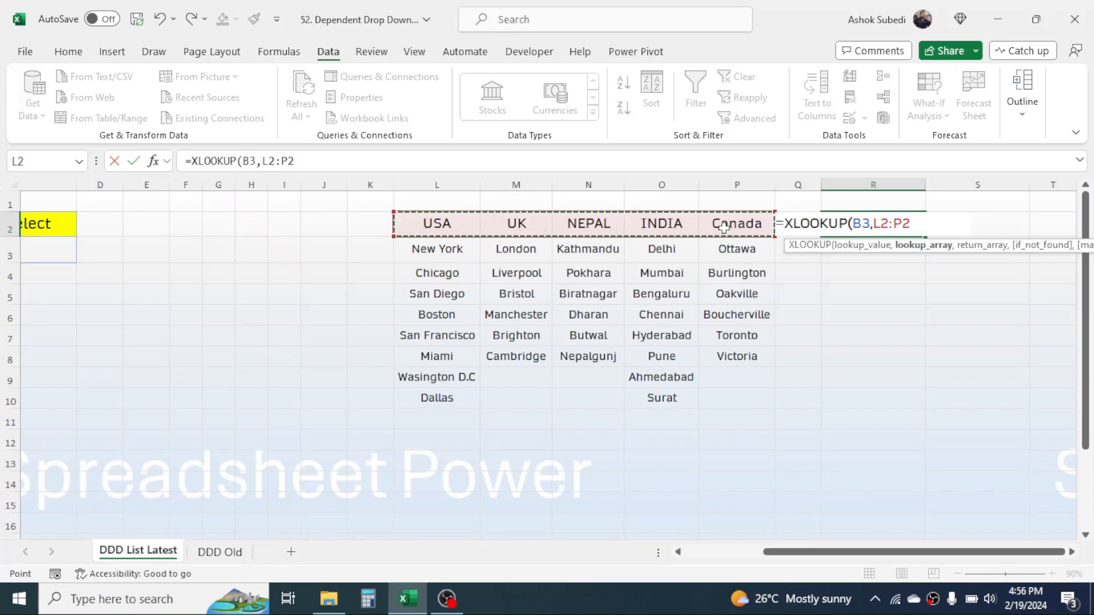
{"action": "type", "text": ","}
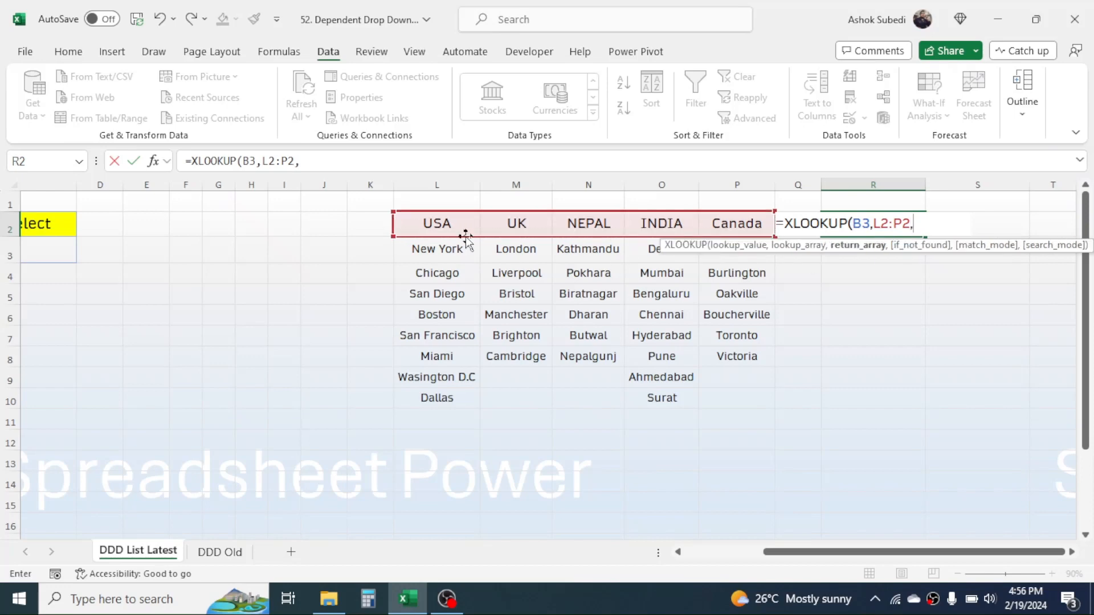
{"action": "left_click_drag", "start_coordinate": [437, 249], "coordinate": [729, 394]}
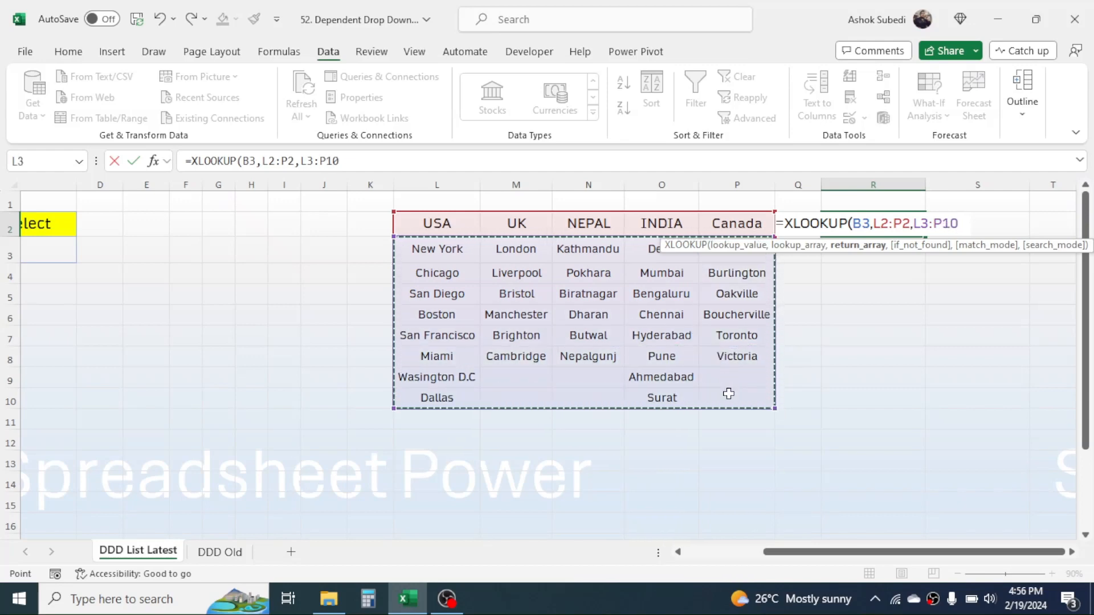
{"action": "type", "text": ")"}
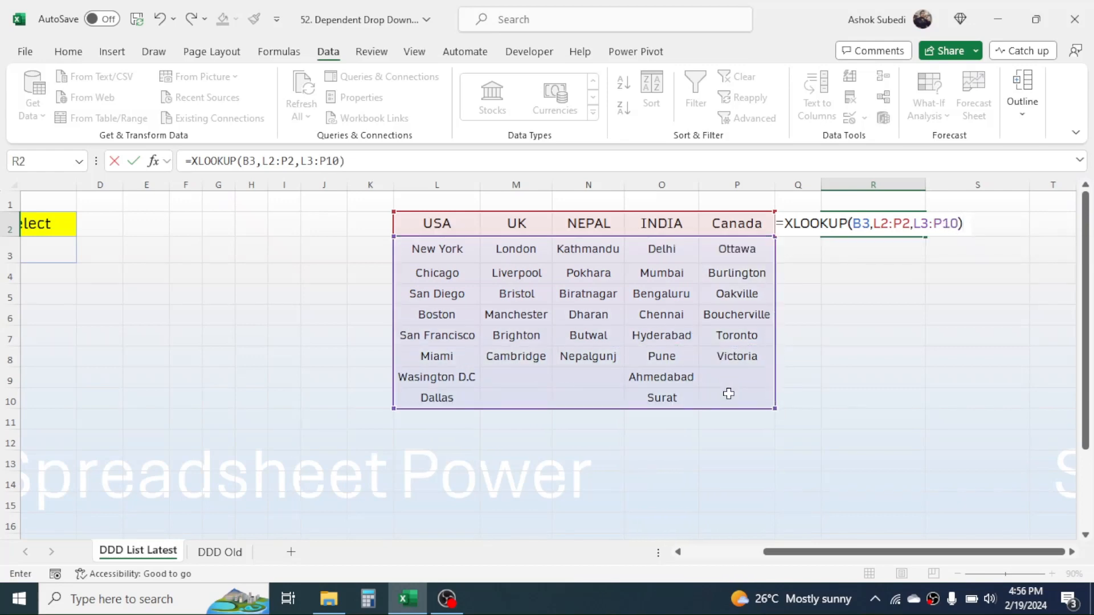
{"action": "key", "text": "Return"}
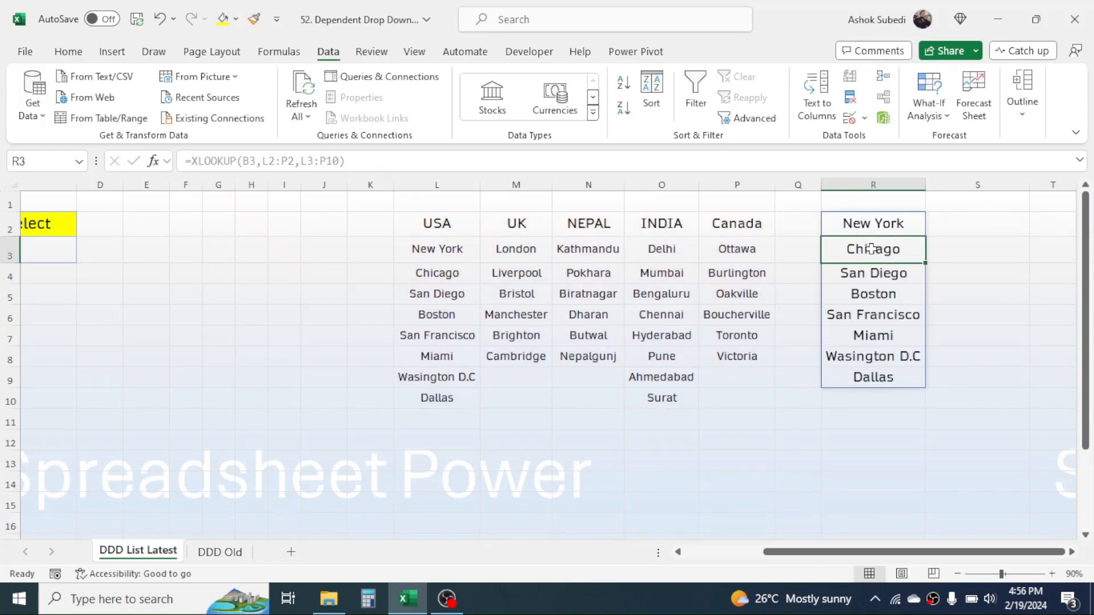
- Choose NEPAL as the country in B3
{"action": "left_click_drag", "start_coordinate": [818, 553], "coordinate": [739, 553]}
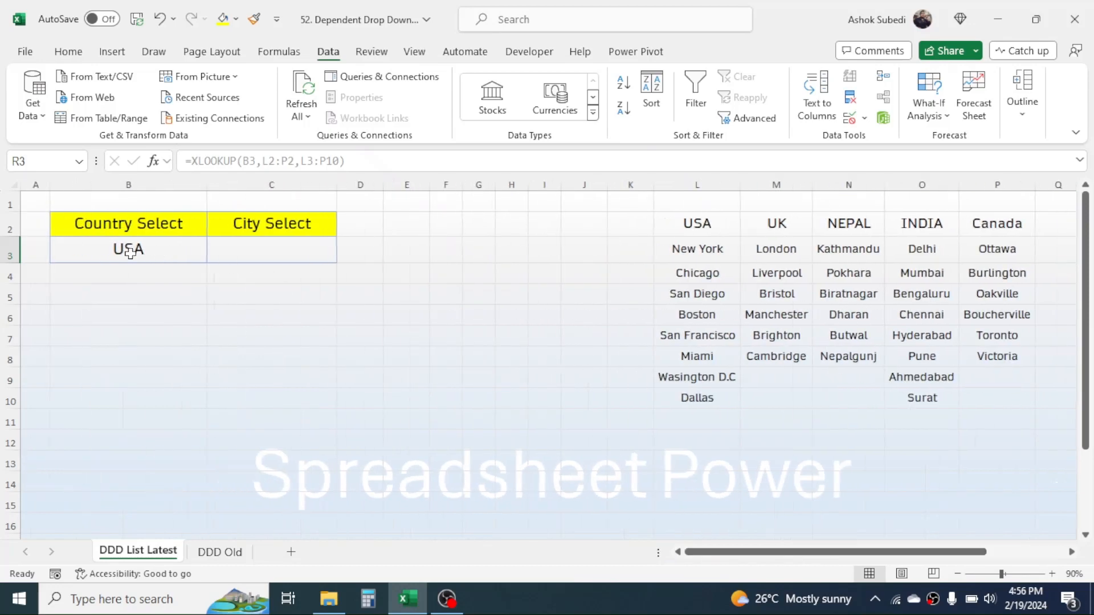
{"action": "left_click", "coordinate": [175, 254]}
{"action": "left_click", "coordinate": [214, 254]}
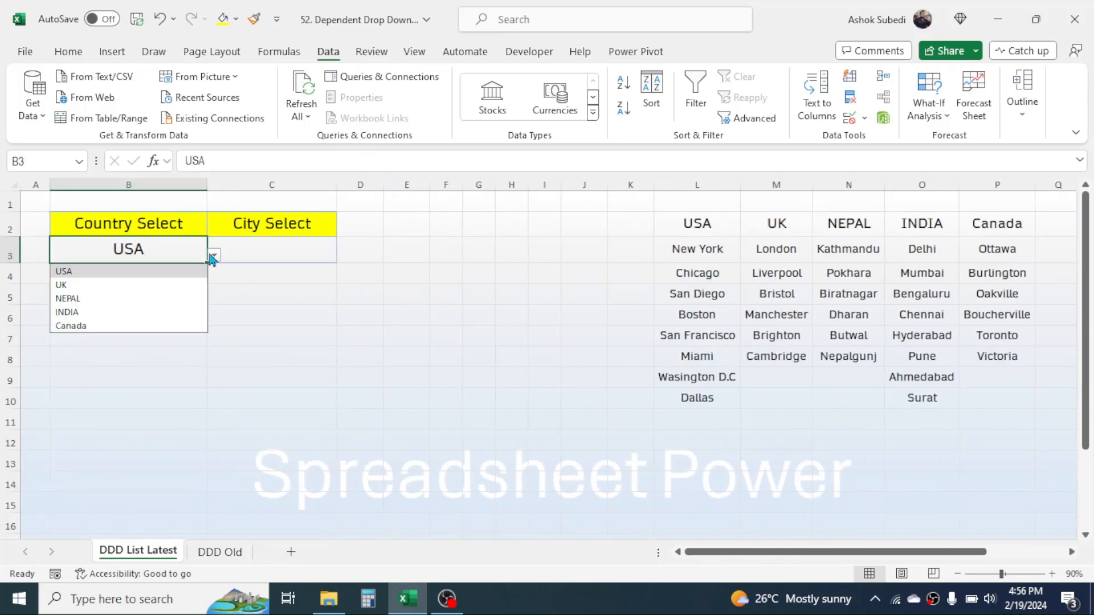
{"action": "left_click", "coordinate": [80, 298]}
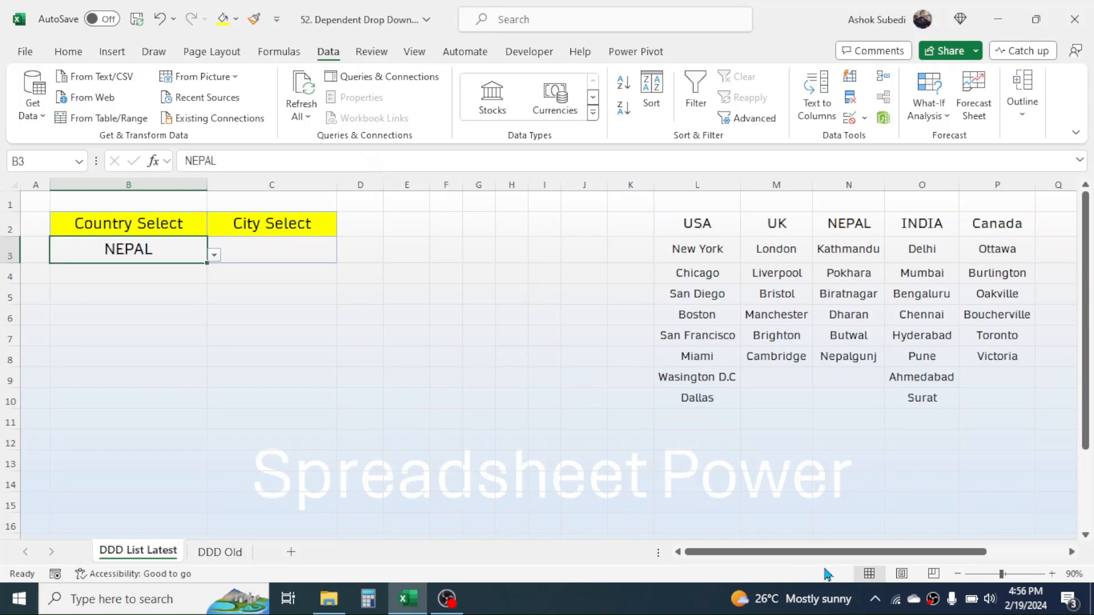
- Compare the NEPAL city list and cells N9:N10 beneath it with the XLOOKUP output in column R
{"action": "left_click_drag", "start_coordinate": [808, 557], "coordinate": [887, 559]}
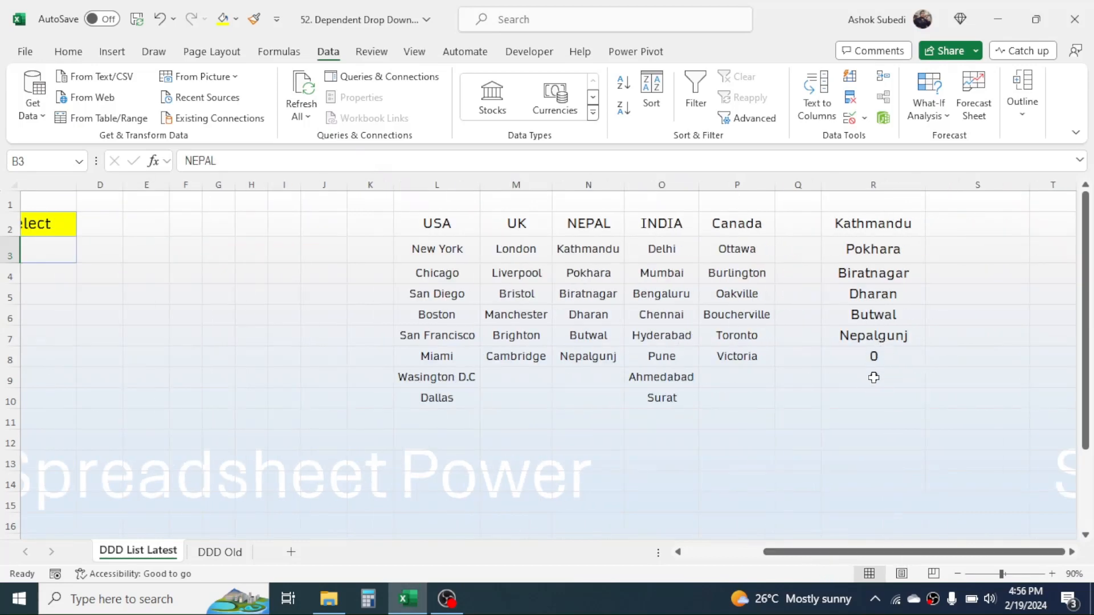
{"action": "left_click_drag", "start_coordinate": [662, 249], "coordinate": [660, 395]}
{"action": "left_click_drag", "start_coordinate": [582, 249], "coordinate": [593, 368]}
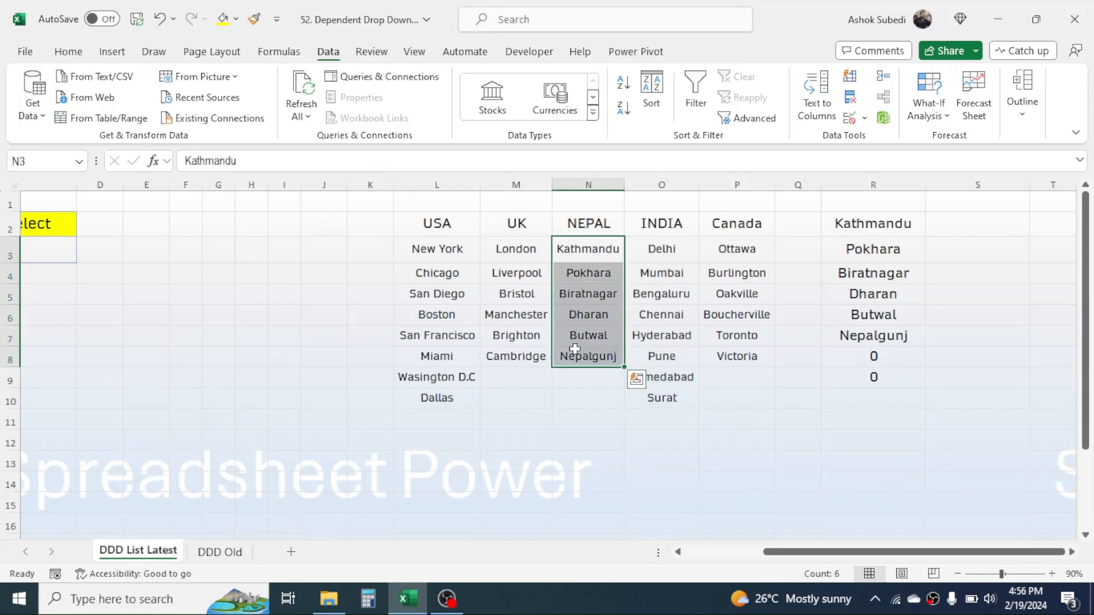
{"action": "left_click", "coordinate": [587, 379]}
{"action": "left_click", "coordinate": [588, 396]}
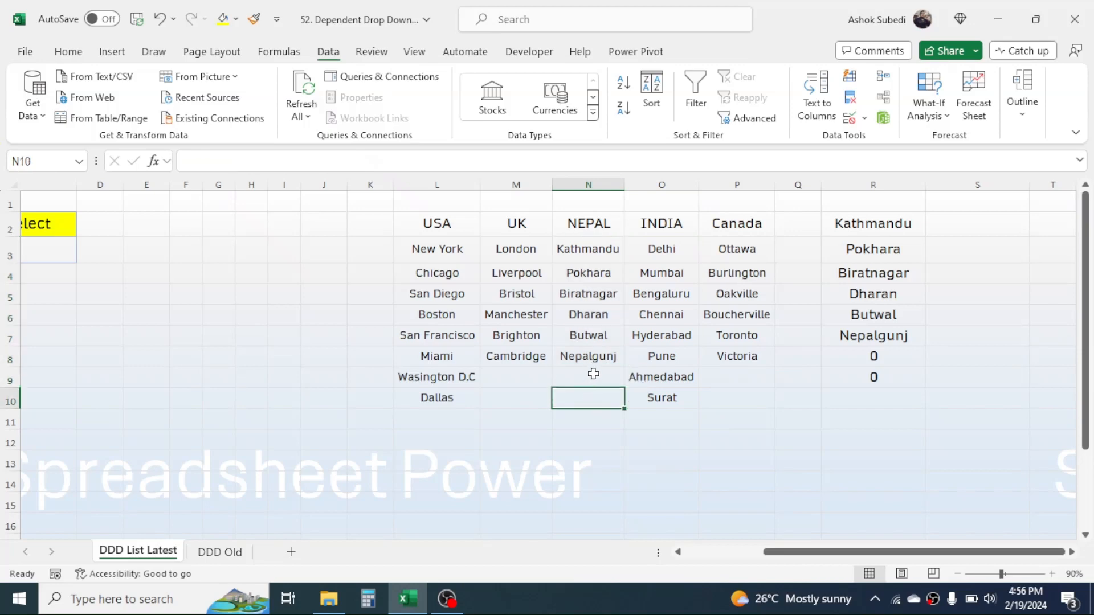
{"action": "left_click", "coordinate": [594, 373]}
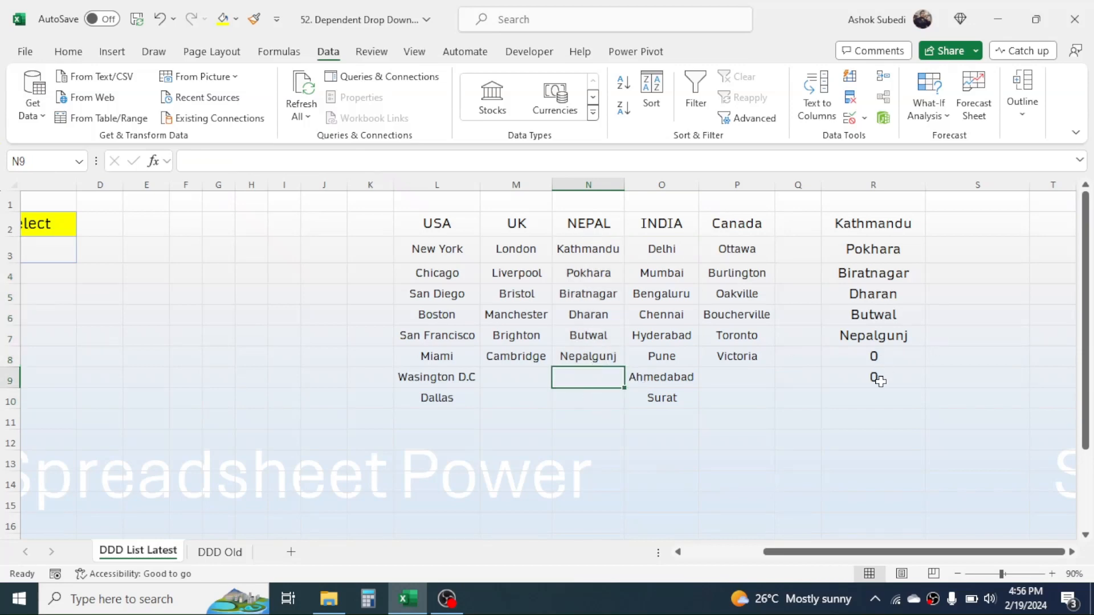
{"action": "left_click", "coordinate": [876, 418]}
- Enter =UNIQUE(R2#,,TRUE) in S2 to return only the items that appear exactly once in the XLOOKUP output
{"action": "left_click", "coordinate": [971, 217]}
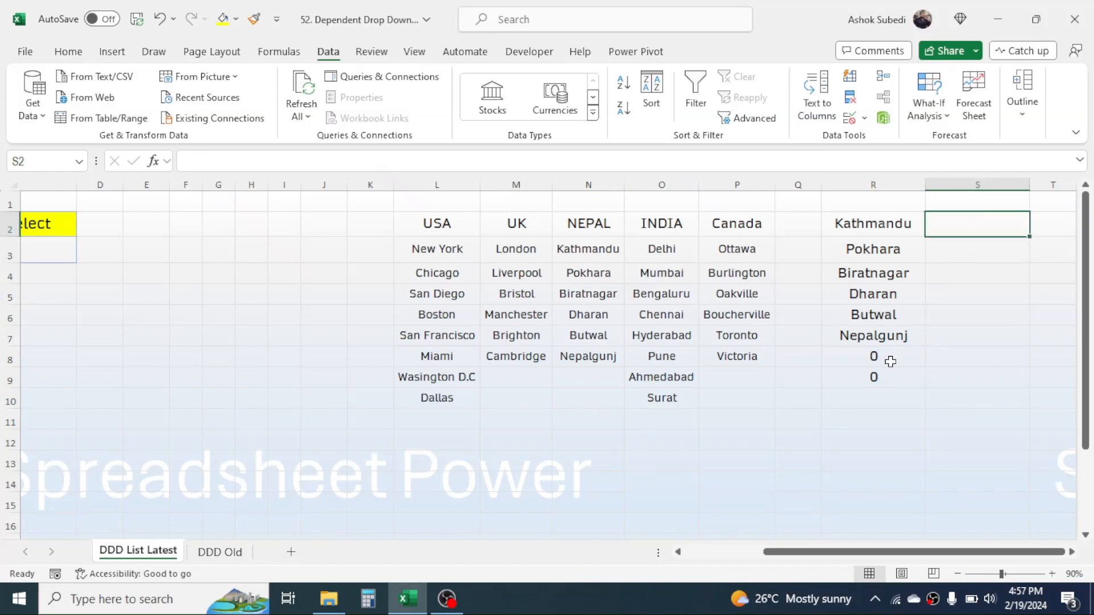
{"action": "type", "text": "="}
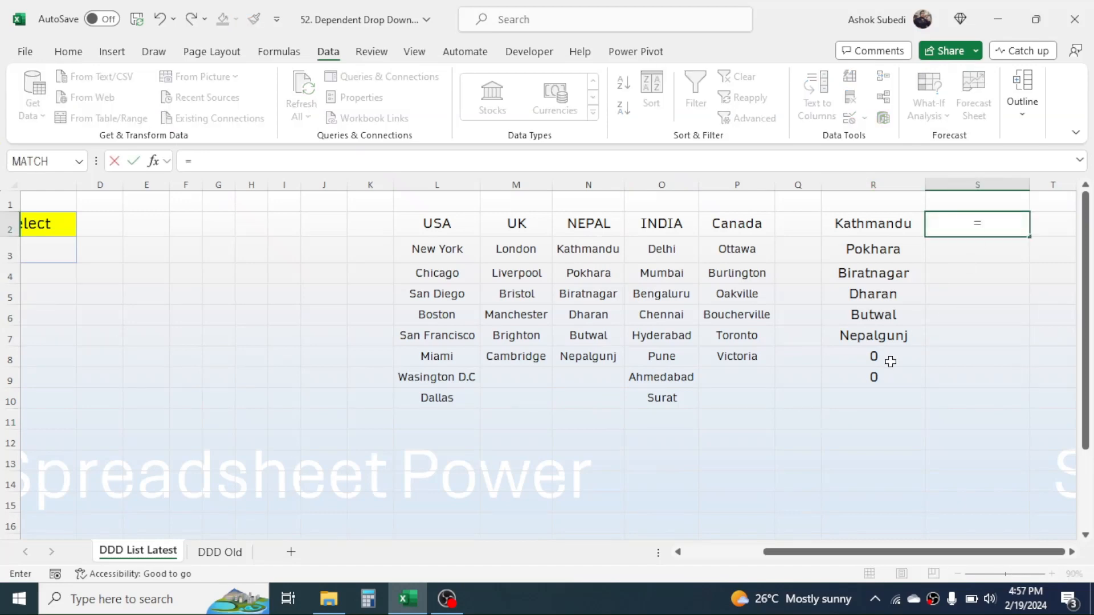
{"action": "type", "text": "UNIQU"}
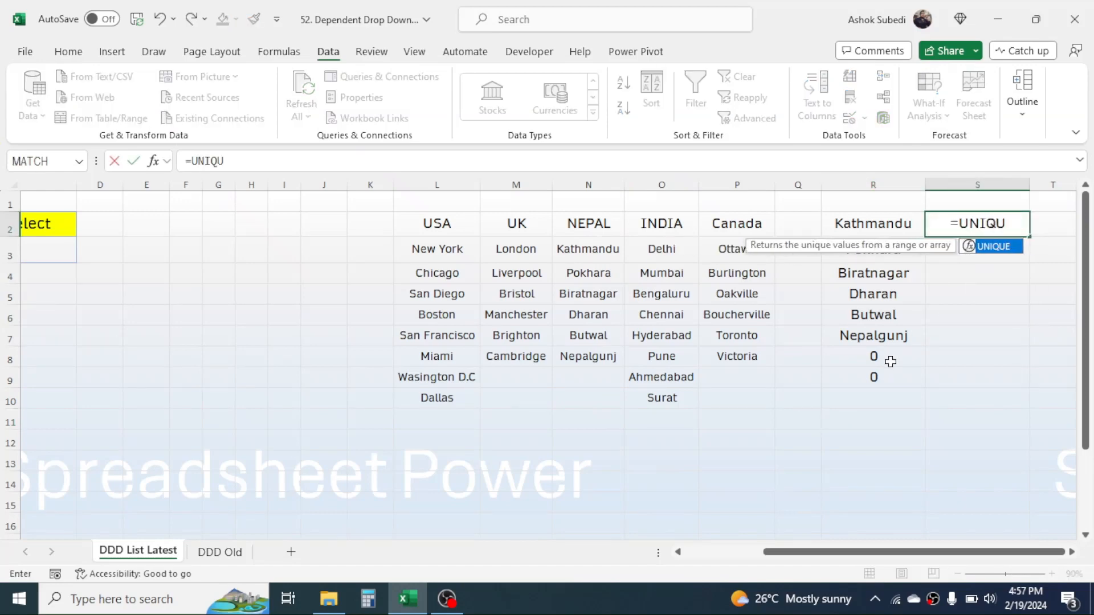
{"action": "type", "text": "E("}
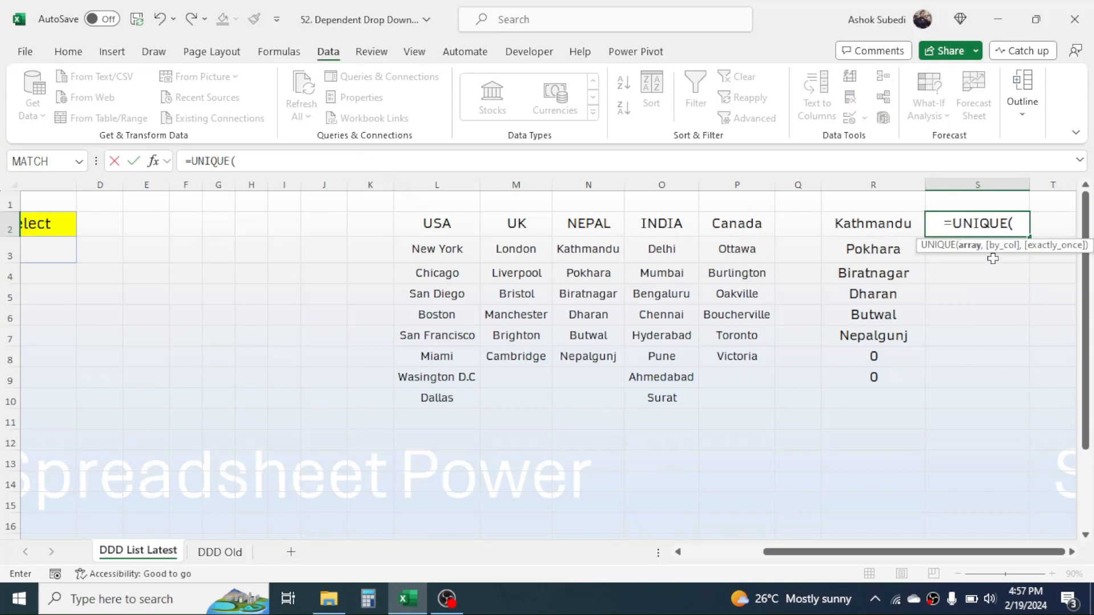
{"action": "left_click_drag", "start_coordinate": [865, 228], "coordinate": [850, 374]}
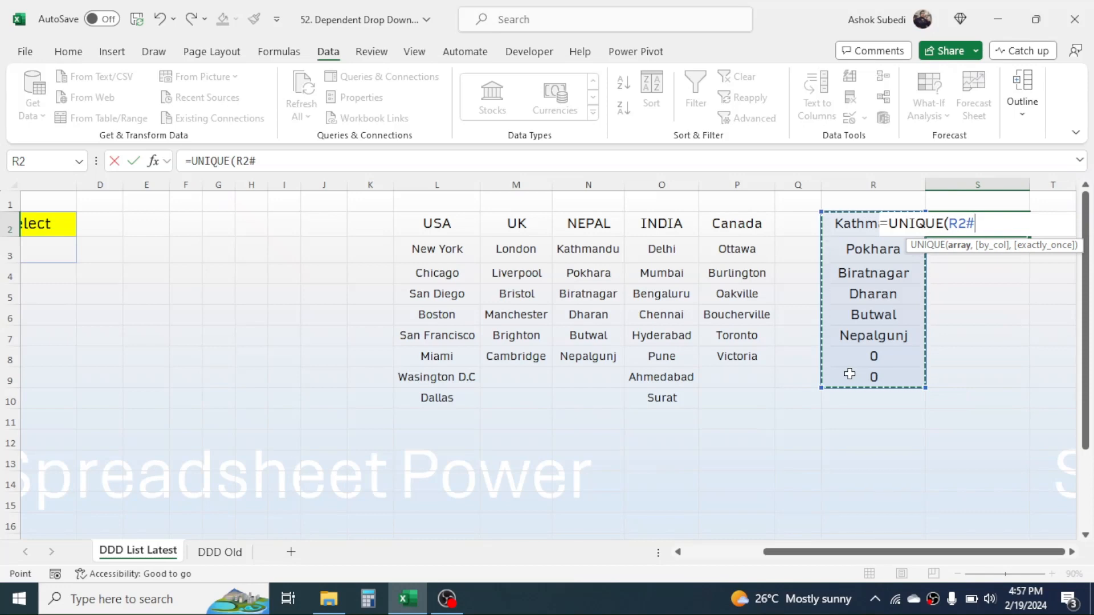
{"action": "type", "text": ","}
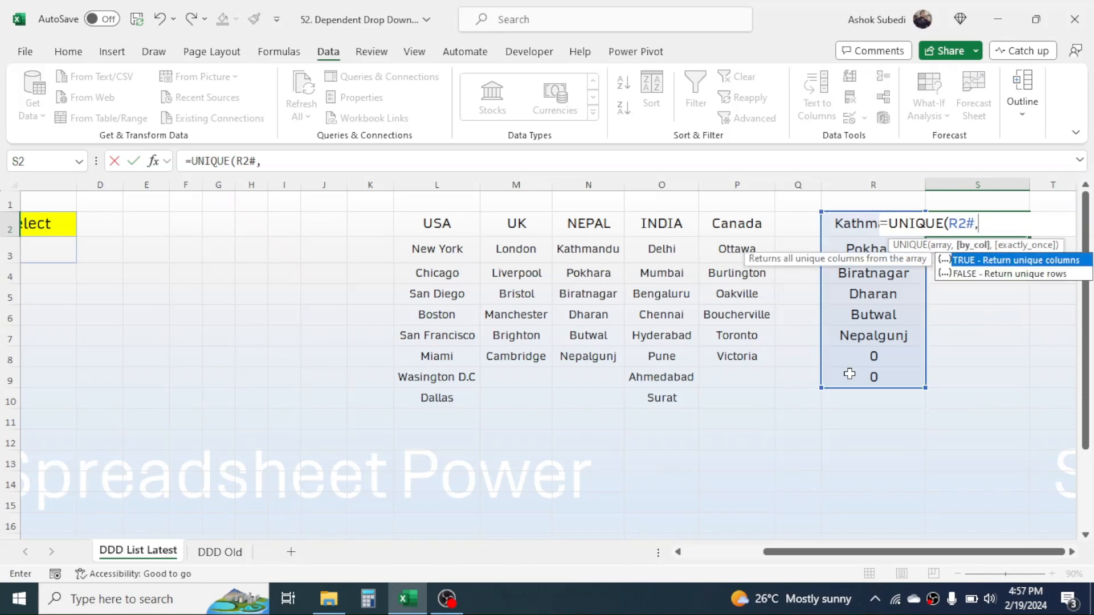
{"action": "type", "text": ","}
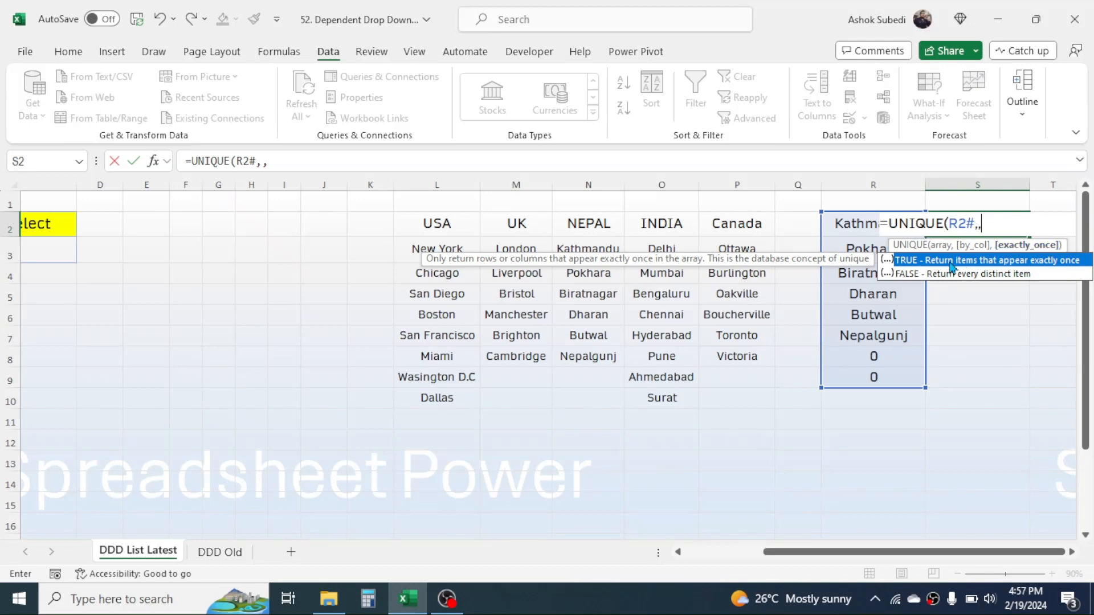
{"action": "double_click", "coordinate": [911, 262]}
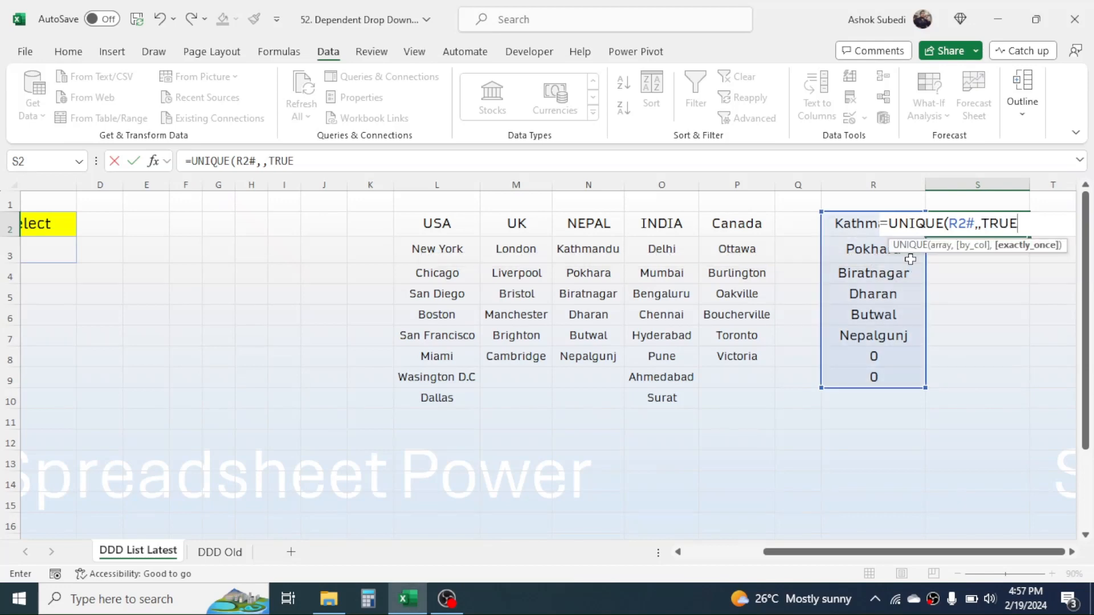
{"action": "key", "text": "Return"}
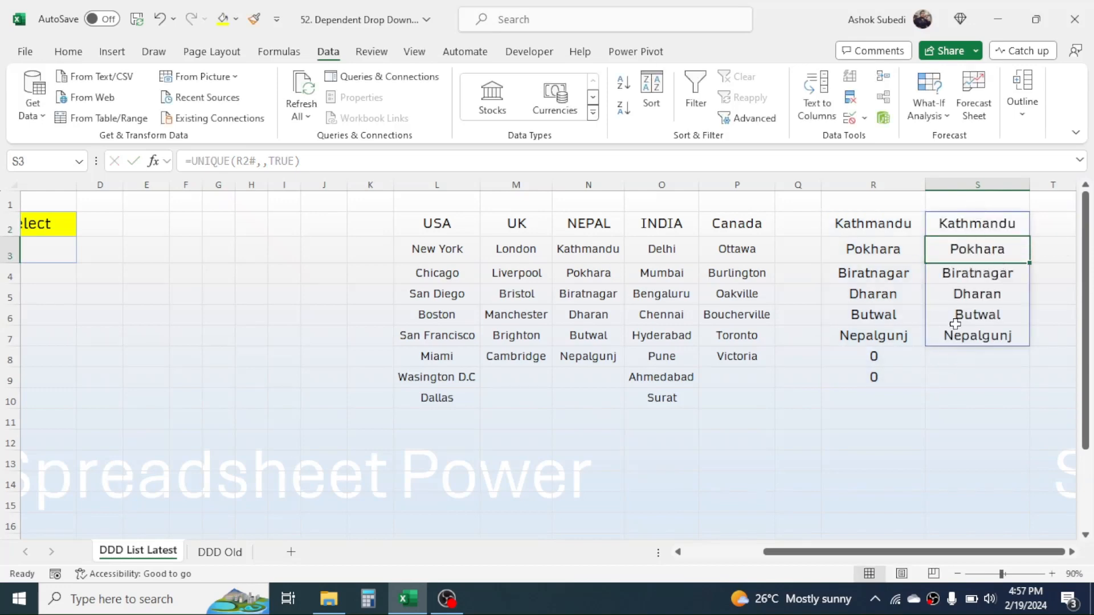
- Add a List data validation to C3 with the spilled city list =$S$2# as its source
{"action": "left_click_drag", "start_coordinate": [821, 551], "coordinate": [742, 552]}
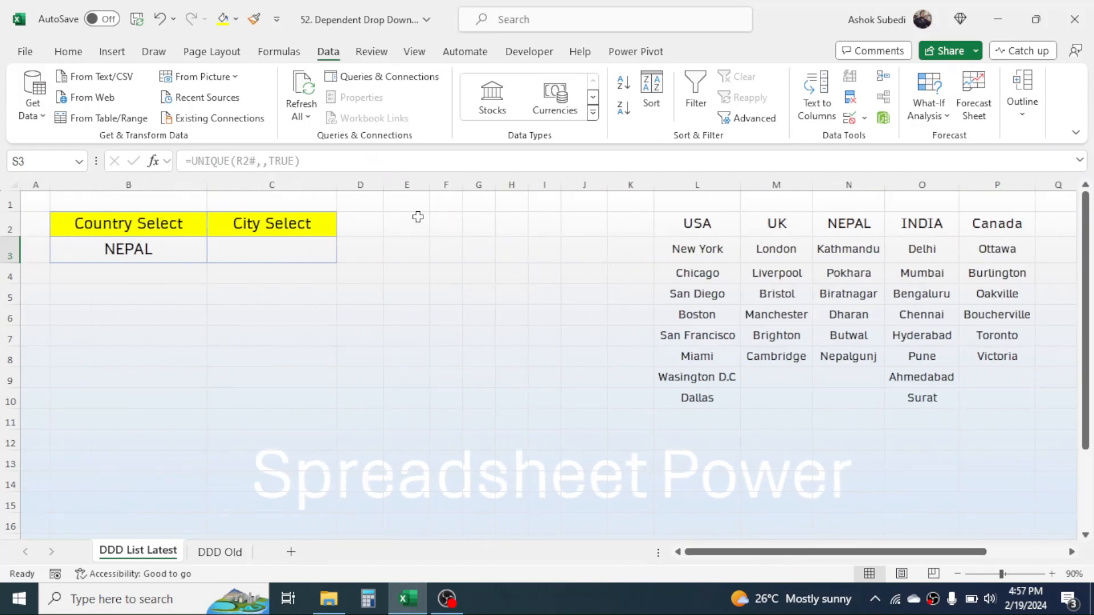
{"action": "left_click", "coordinate": [287, 246]}
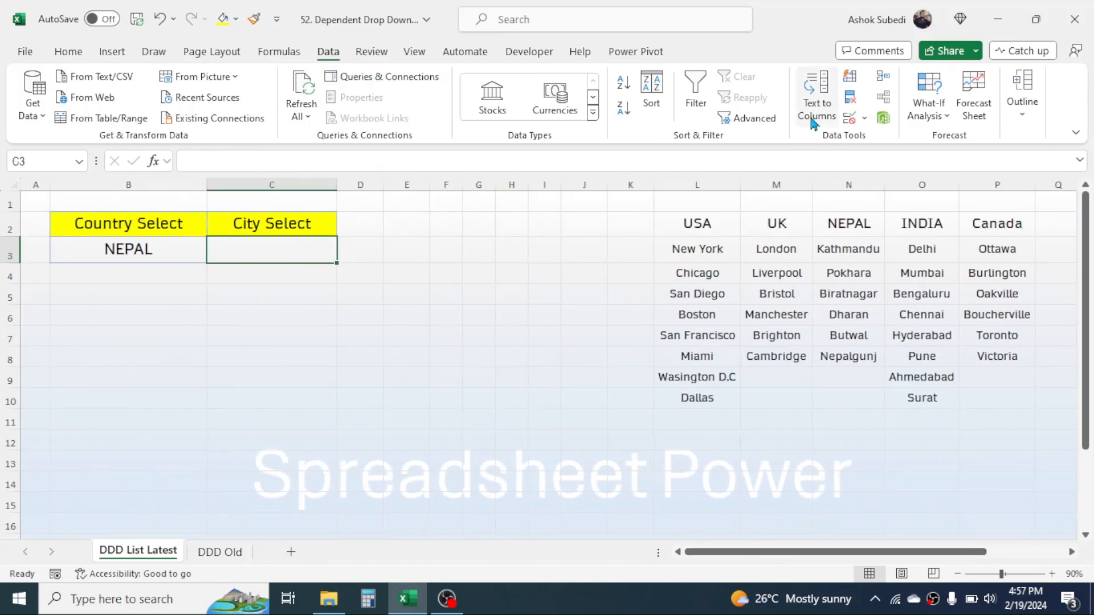
{"action": "left_click", "coordinate": [863, 118]}
{"action": "left_click", "coordinate": [882, 142]}
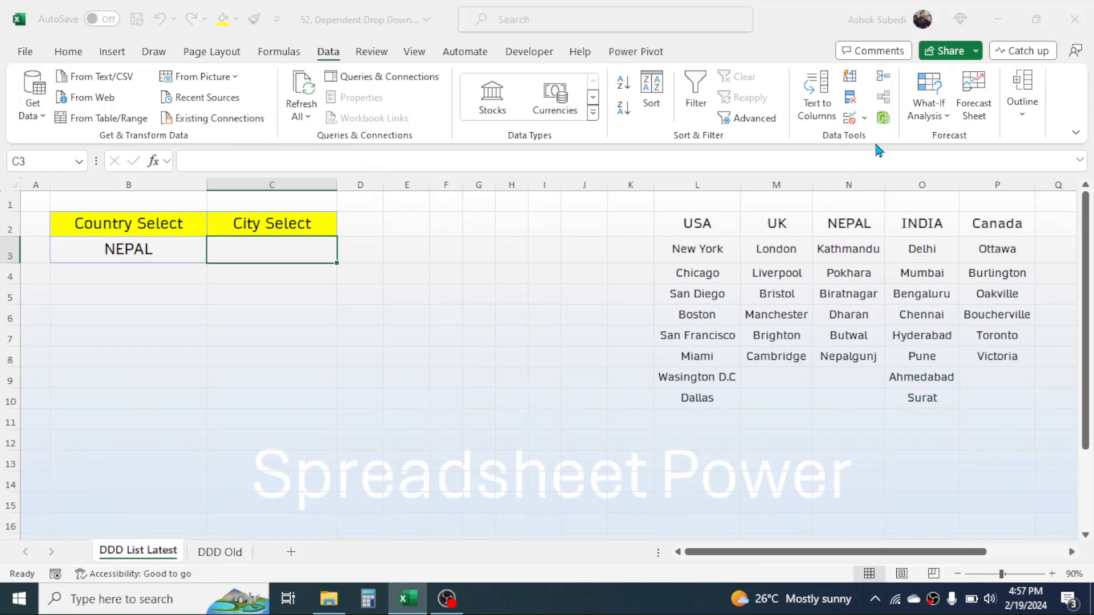
{"action": "left_click", "coordinate": [389, 313]}
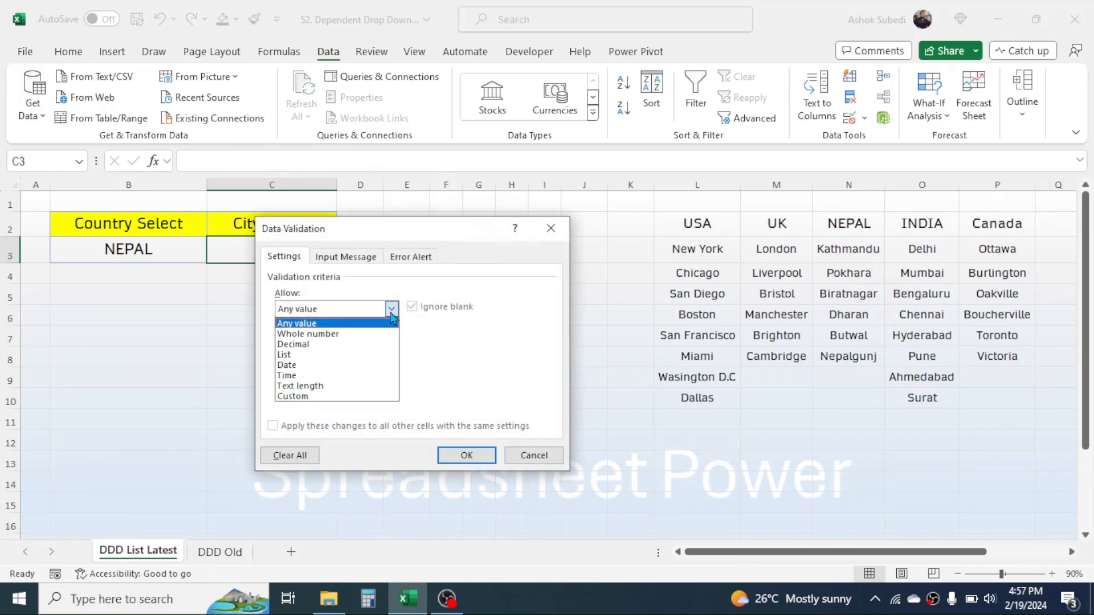
{"action": "left_click", "coordinate": [306, 362]}
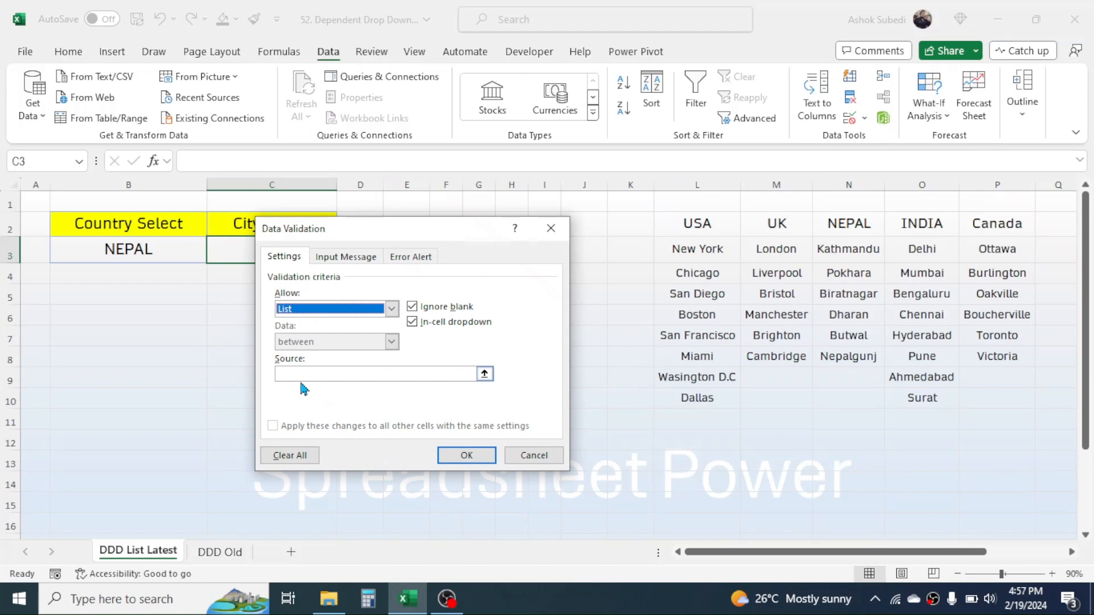
{"action": "left_click", "coordinate": [294, 375]}
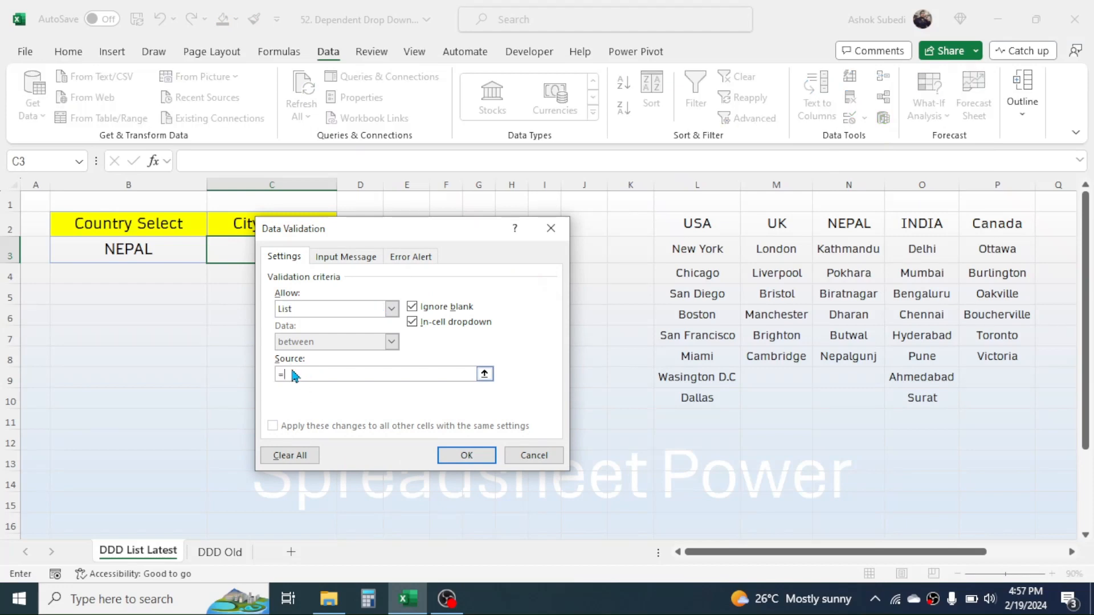
{"action": "type", "text": "="}
{"action": "left_click_drag", "start_coordinate": [787, 561], "coordinate": [876, 556]}
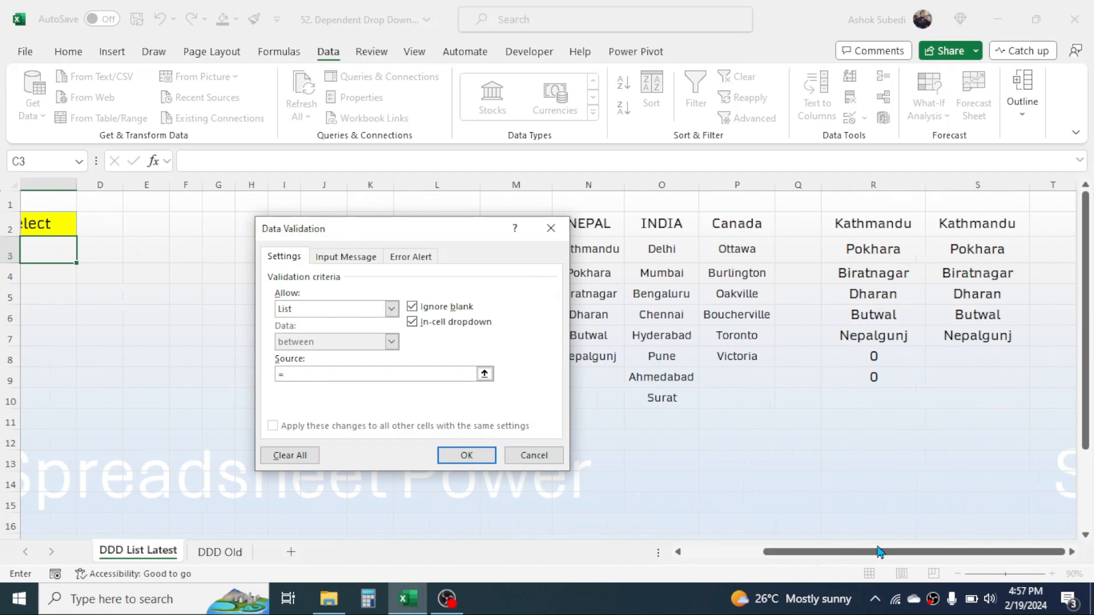
{"action": "left_click", "coordinate": [984, 224]}
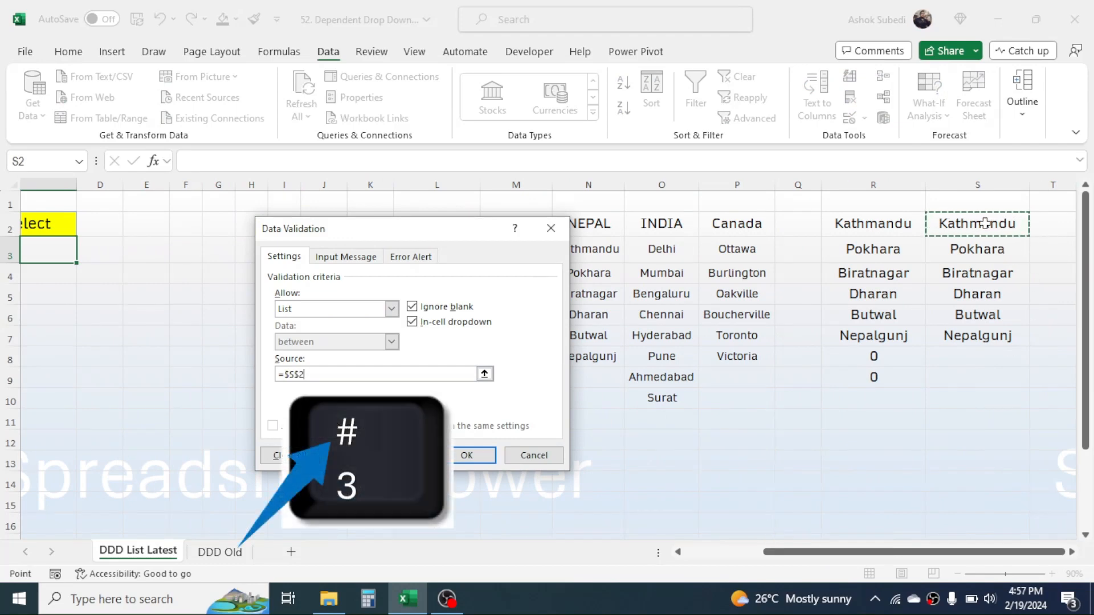
{"action": "type", "text": "#"}
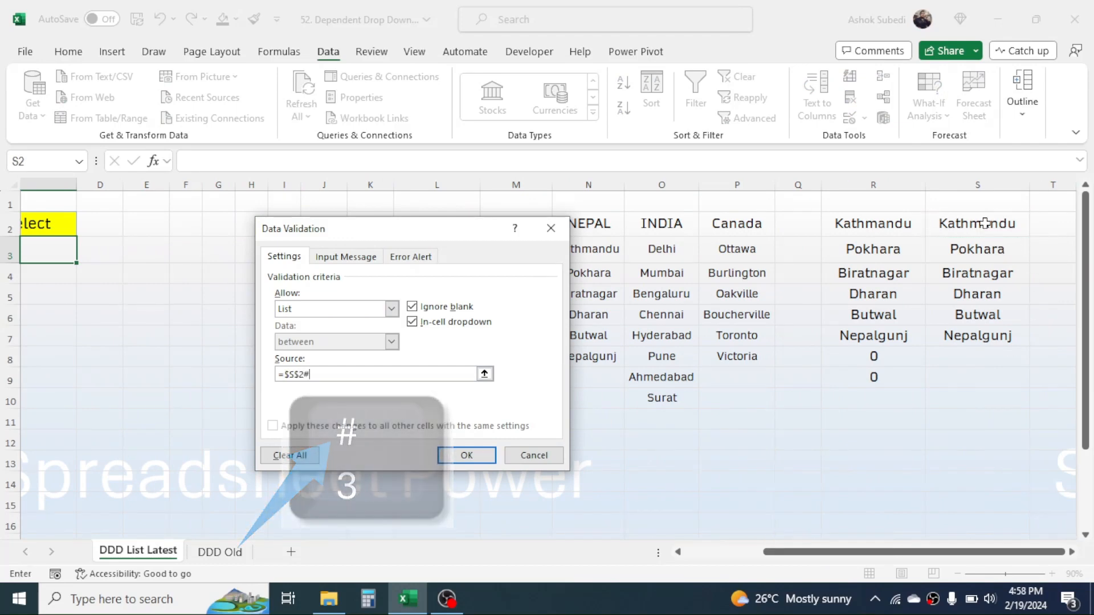
{"action": "left_click", "coordinate": [480, 457]}
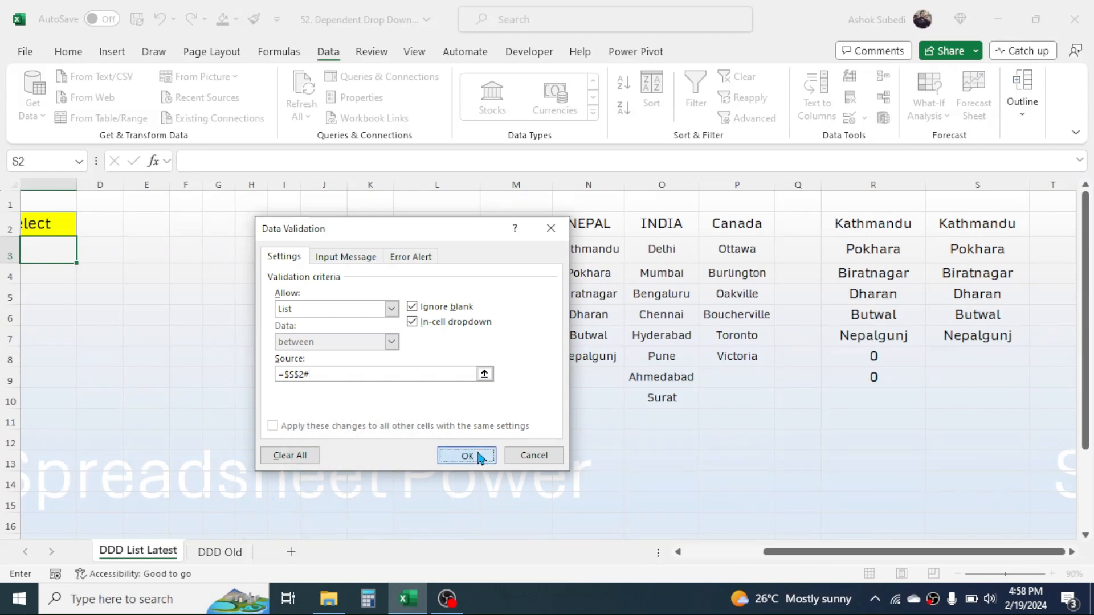
- Choose Biratnagar from the city drop-down in C3
{"action": "left_click_drag", "start_coordinate": [812, 553], "coordinate": [691, 562]}
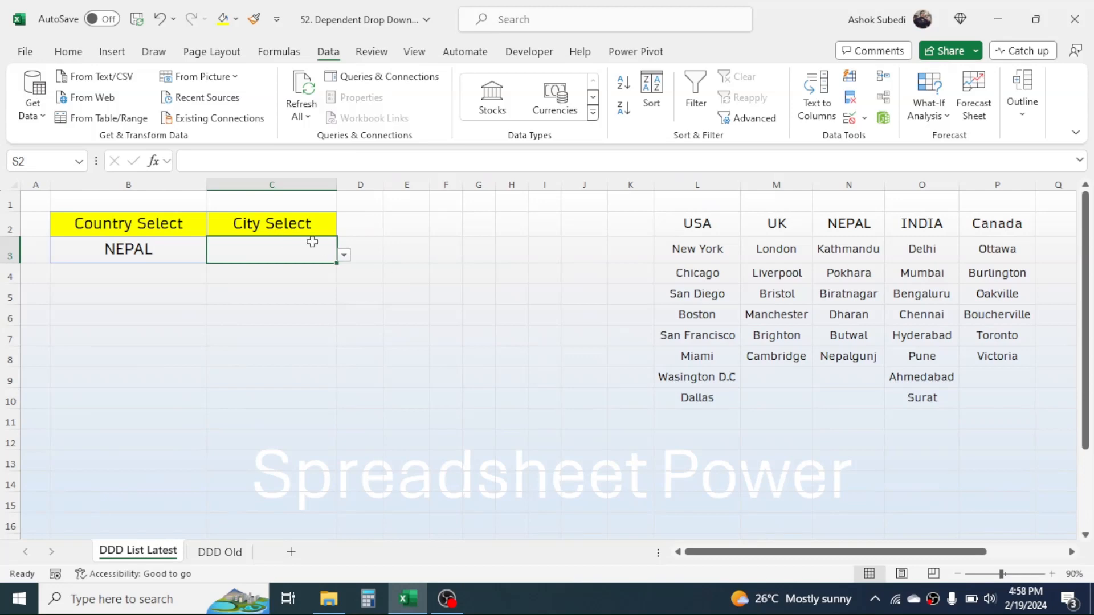
{"action": "left_click", "coordinate": [344, 257]}
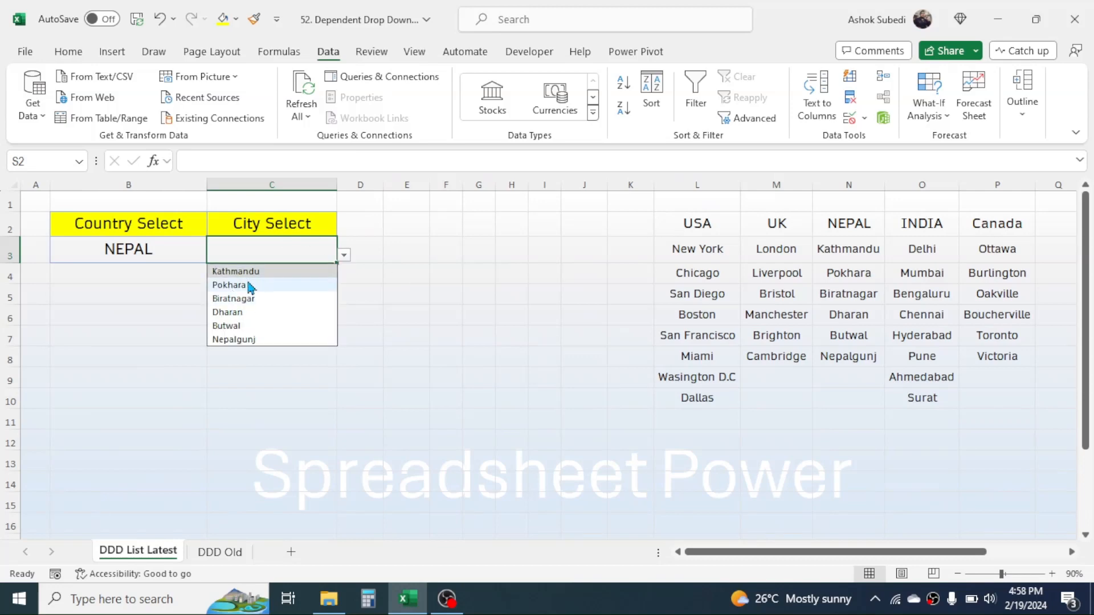
{"action": "left_click", "coordinate": [244, 300]}
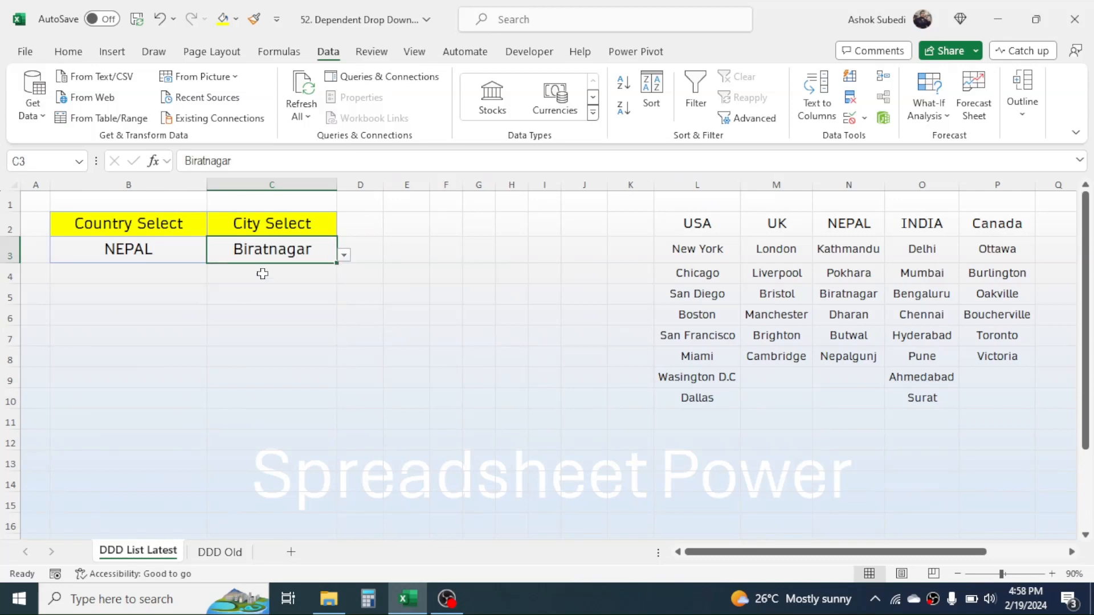
- Test the dependent drop-downs in B3 and C3 with USA and Miami, and with UK and Bristol
{"action": "left_click", "coordinate": [137, 251]}
{"action": "left_click", "coordinate": [215, 257]}
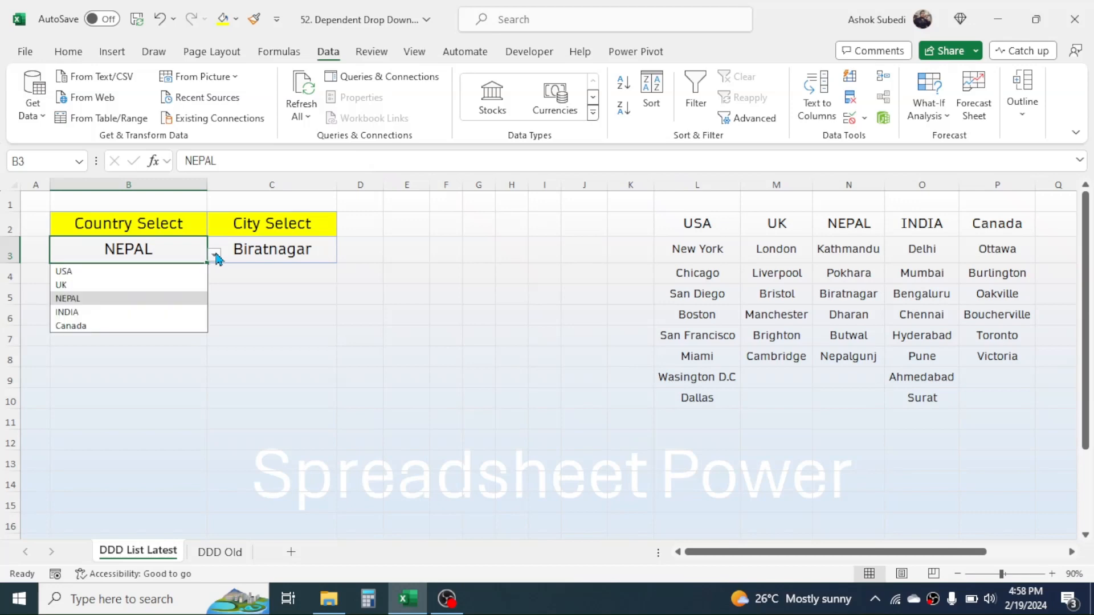
{"action": "left_click", "coordinate": [81, 267]}
{"action": "left_click", "coordinate": [261, 252]}
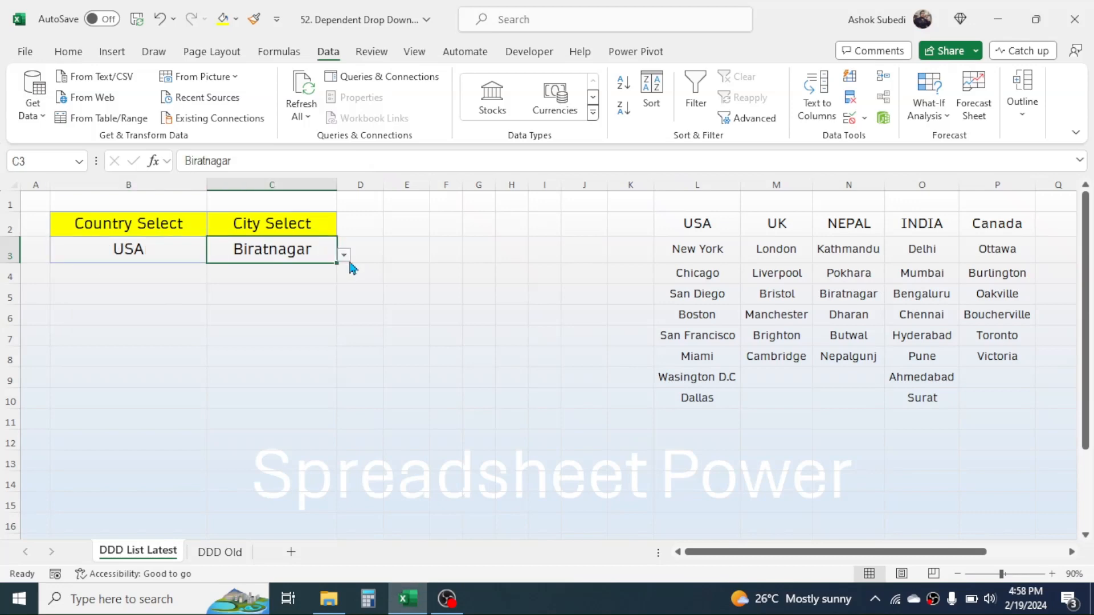
{"action": "left_click", "coordinate": [344, 256]}
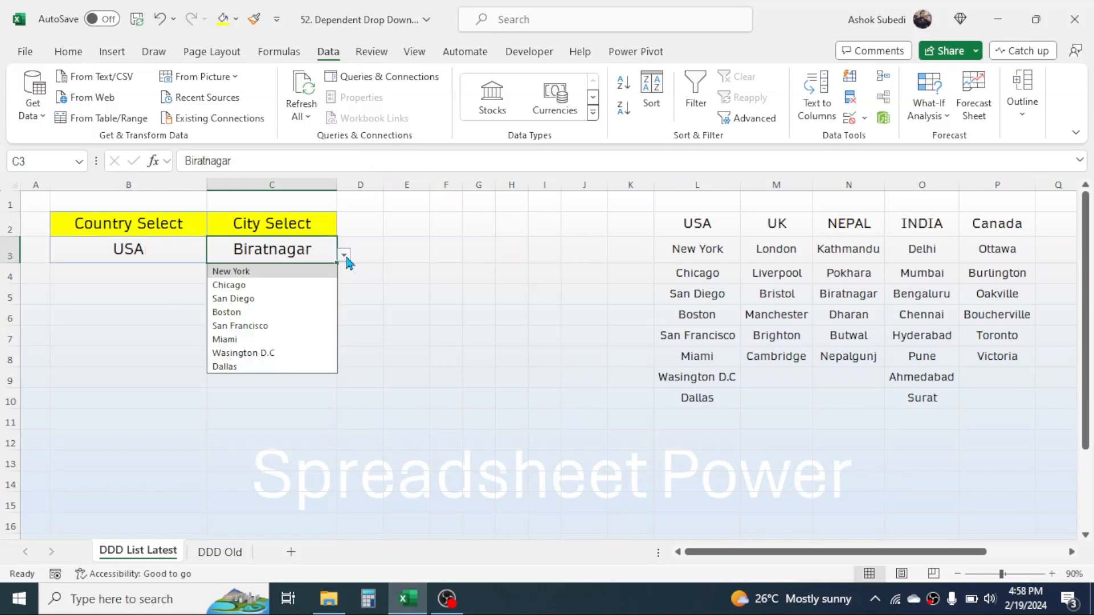
{"action": "left_click", "coordinate": [264, 342]}
{"action": "left_click", "coordinate": [188, 249]}
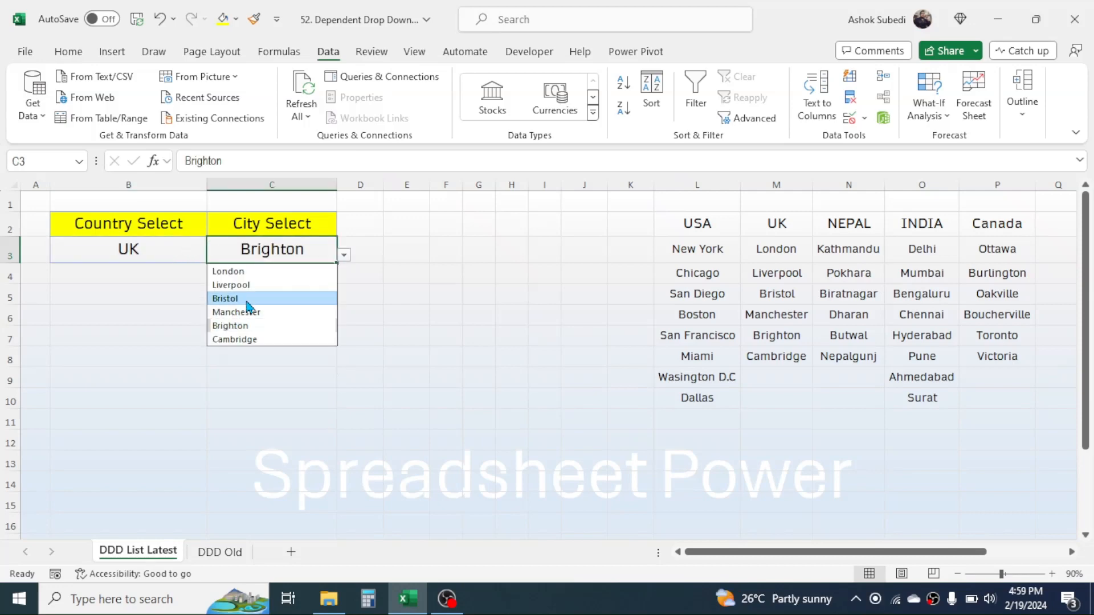
{"action": "left_click", "coordinate": [245, 299]}
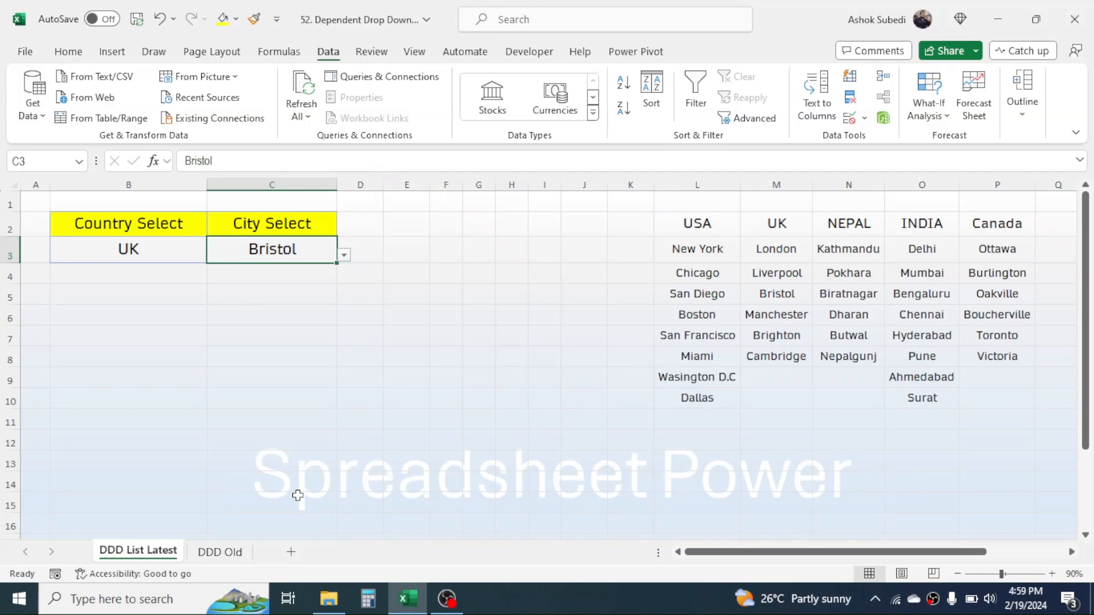
- On the DDD Old sheet, clear the contents and the data validation of B3:C3
{"action": "left_click", "coordinate": [227, 552]}
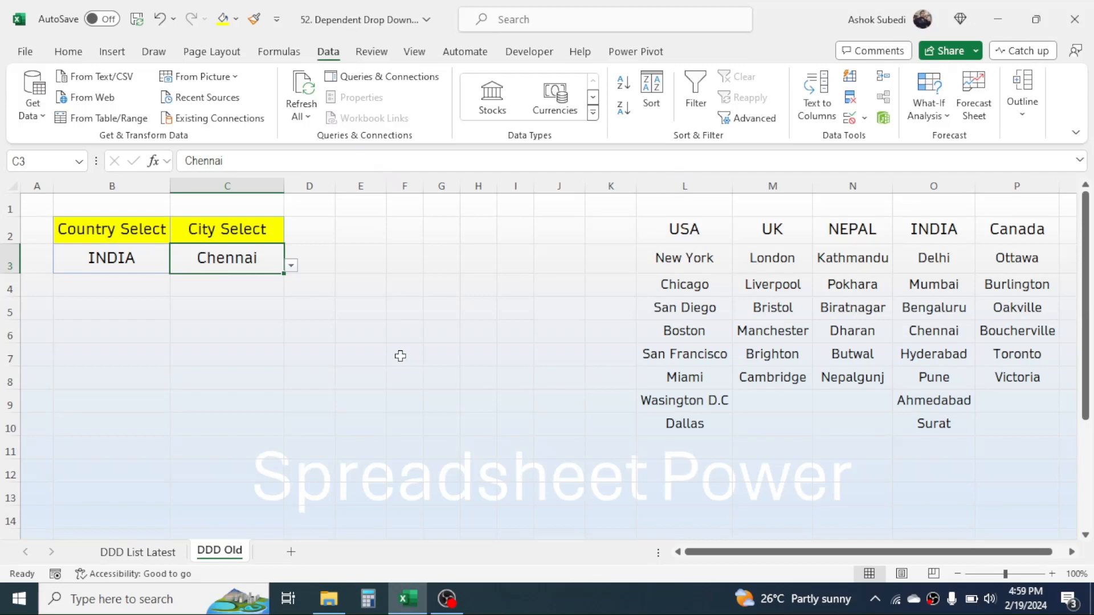
{"action": "left_click", "coordinate": [192, 322]}
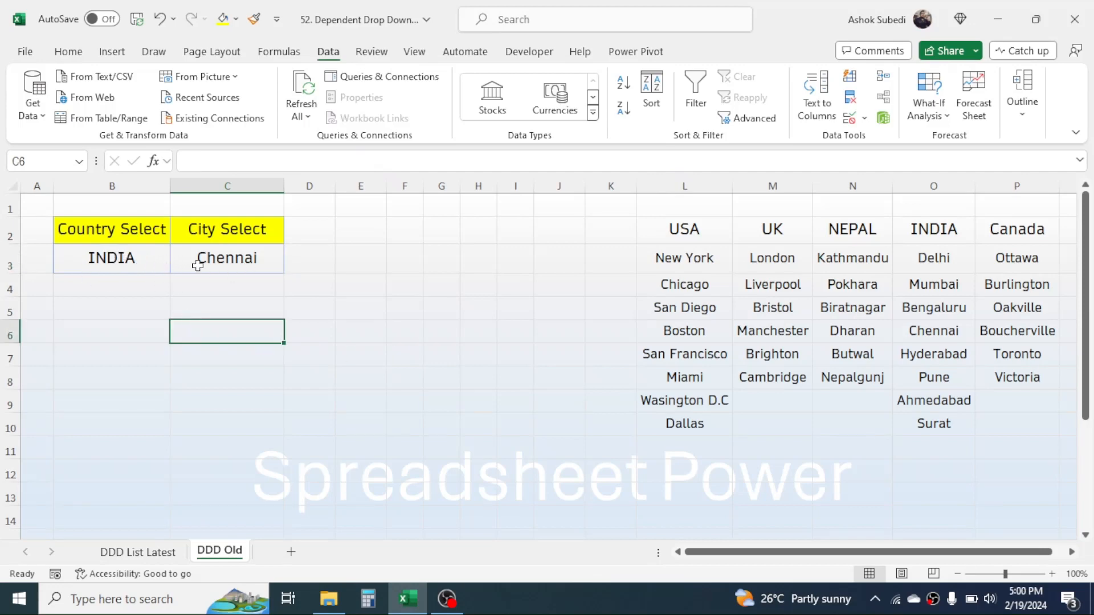
{"action": "left_click_drag", "start_coordinate": [129, 256], "coordinate": [211, 256]}
{"action": "key", "text": "Delete"}
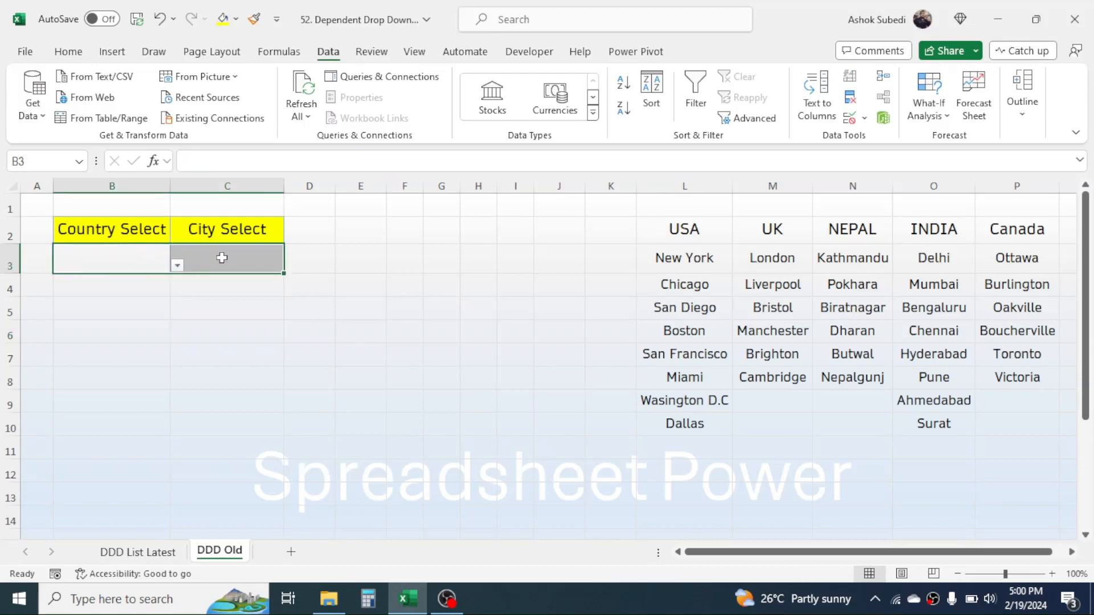
{"action": "left_click", "coordinate": [850, 118]}
{"action": "key", "text": "Return"}
- Delete the defined names Canada, INDIA, NEPAL, UK and USA in the Name Manager
{"action": "left_click", "coordinate": [278, 52]}
{"action": "left_click", "coordinate": [536, 97]}
{"action": "left_click_drag", "start_coordinate": [239, 304], "coordinate": [239, 252]}
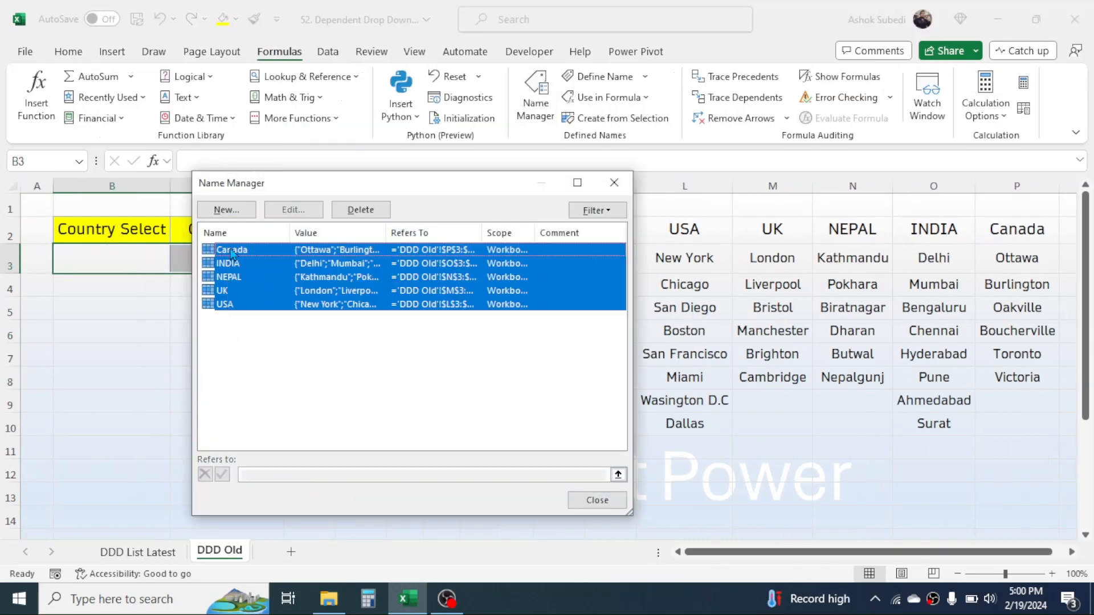
{"action": "left_click", "coordinate": [360, 210]}
{"action": "key", "text": "Return"}
{"action": "left_click", "coordinate": [597, 501]}
{"action": "left_click", "coordinate": [517, 408]}
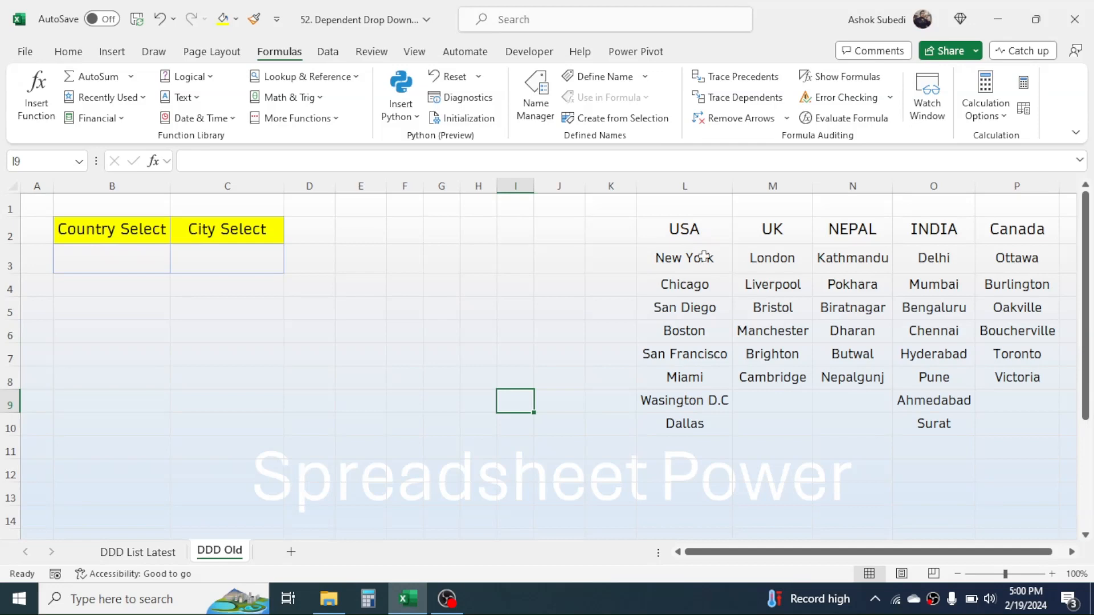
- Create names from the top row for the five country lists L2:L10, M2:M8, N2:N8, O2:O10 and P2:P8, and review them in the Name Manager
{"action": "left_click_drag", "start_coordinate": [695, 227], "coordinate": [680, 429]}
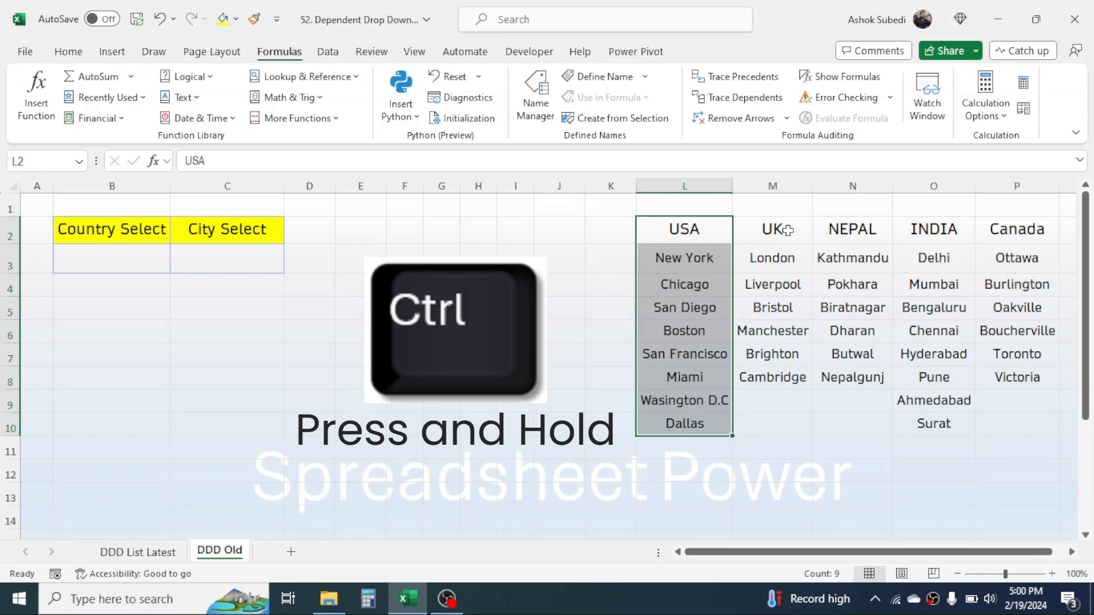
{"action": "left_click_drag", "start_coordinate": [788, 230], "coordinate": [776, 371]}
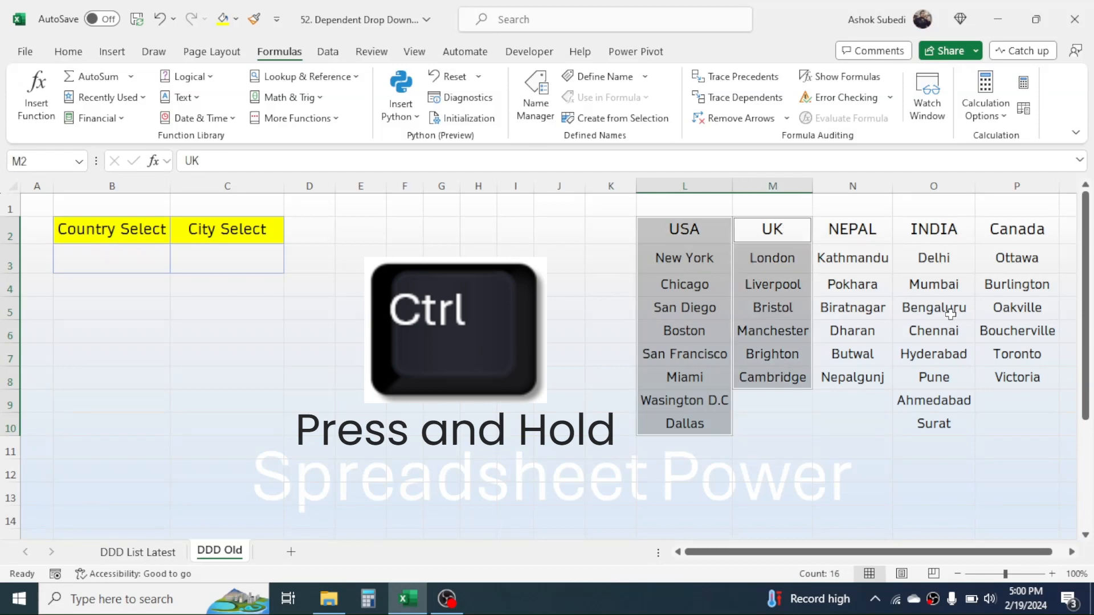
{"action": "left_click_drag", "start_coordinate": [865, 231], "coordinate": [857, 380]}
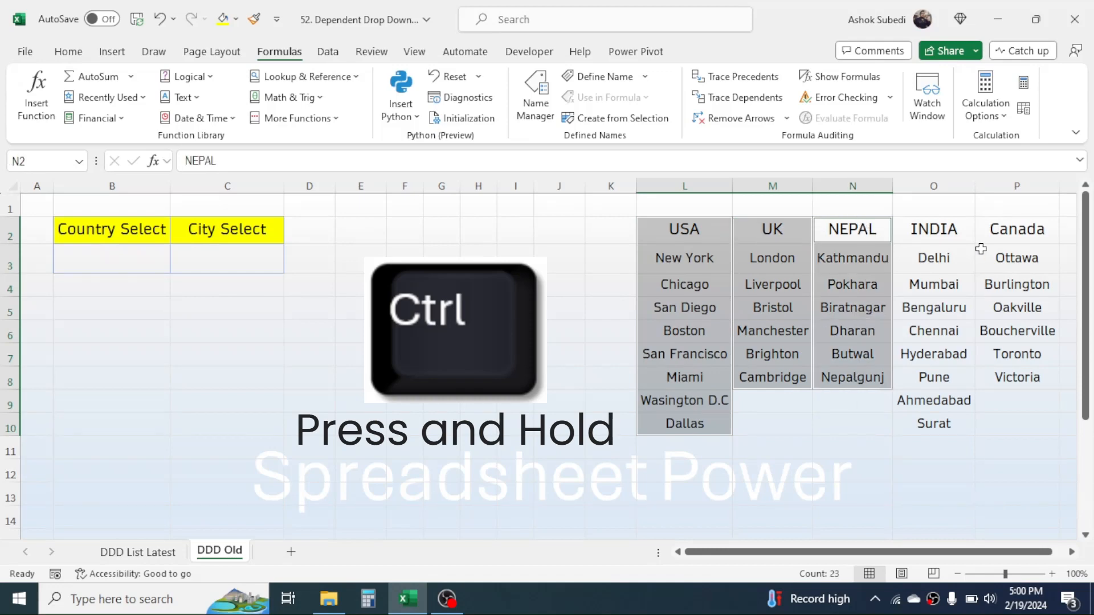
{"action": "left_click_drag", "start_coordinate": [947, 229], "coordinate": [933, 421]}
{"action": "left_click_drag", "start_coordinate": [1018, 229], "coordinate": [1021, 366]}
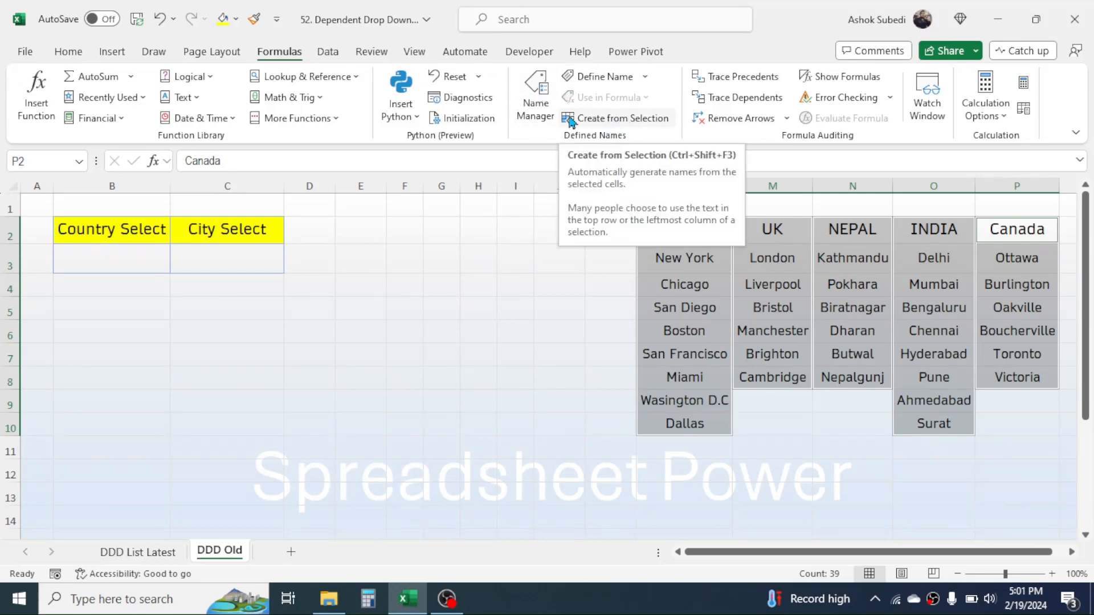
{"action": "left_click", "coordinate": [617, 120]}
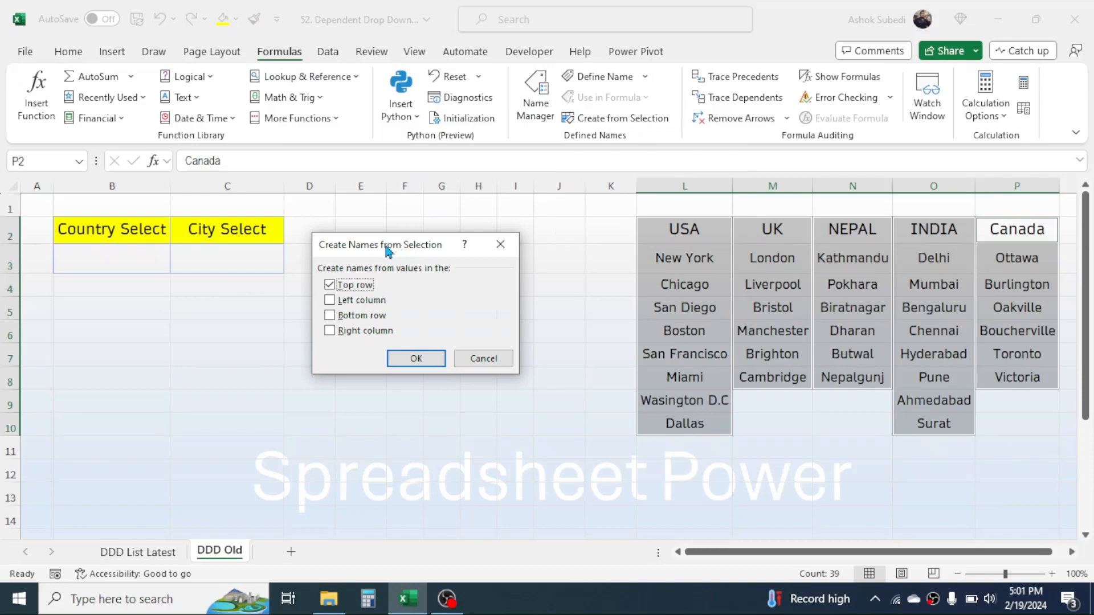
{"action": "left_click_drag", "start_coordinate": [388, 248], "coordinate": [425, 247]}
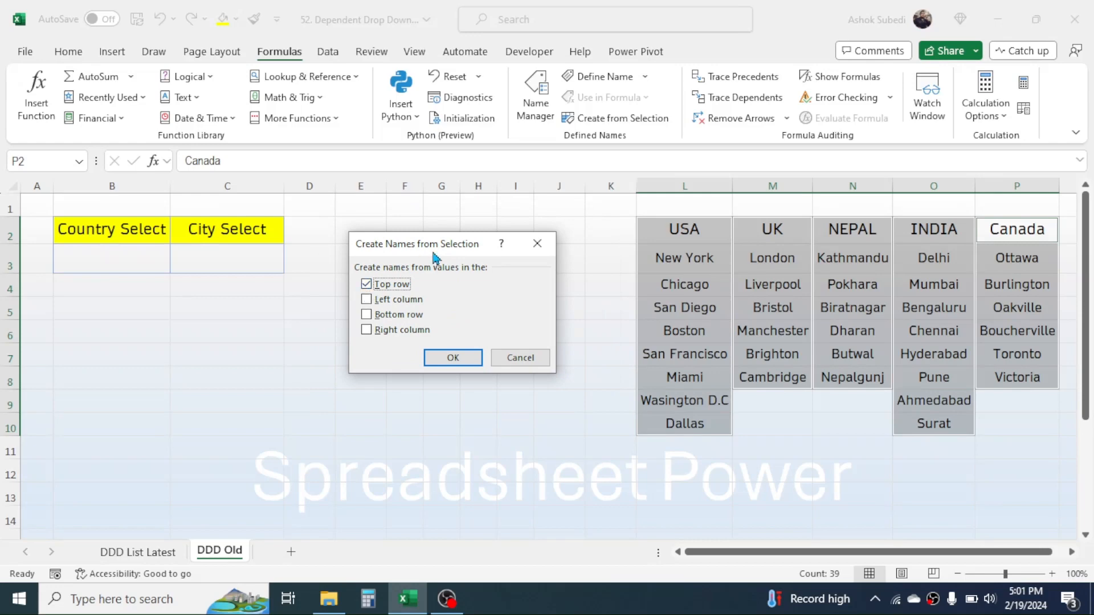
{"action": "left_click", "coordinate": [458, 357]}
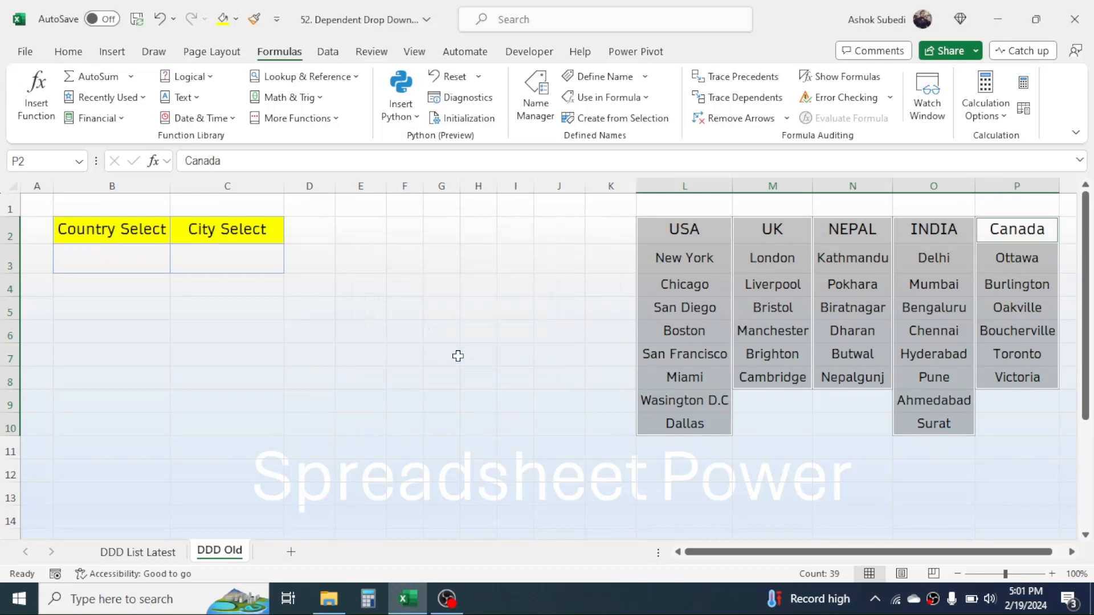
{"action": "left_click", "coordinate": [543, 101]}
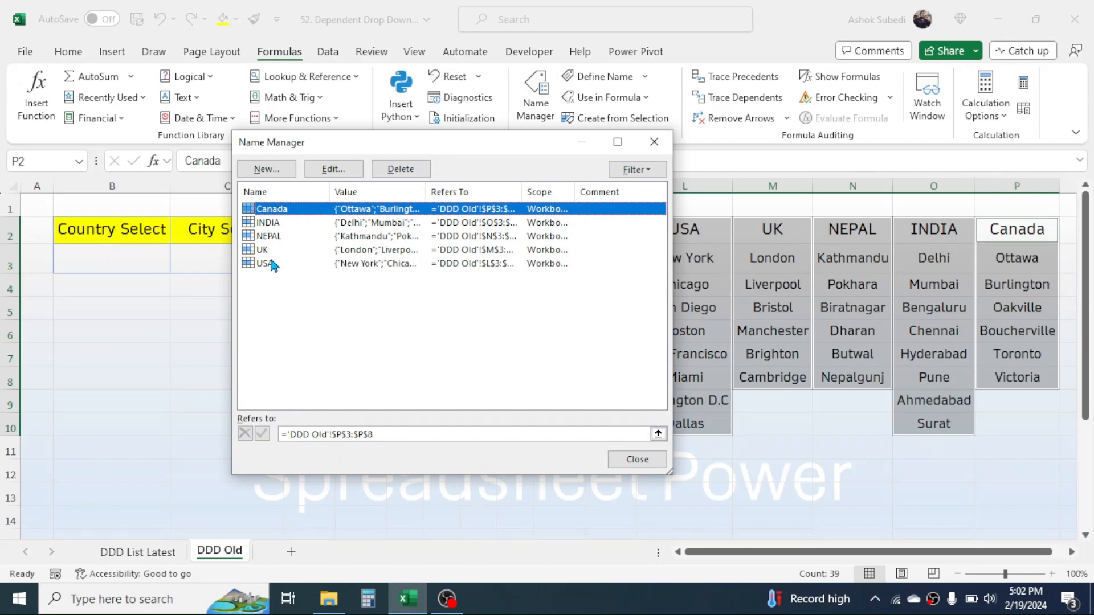
{"action": "left_click", "coordinate": [654, 144]}
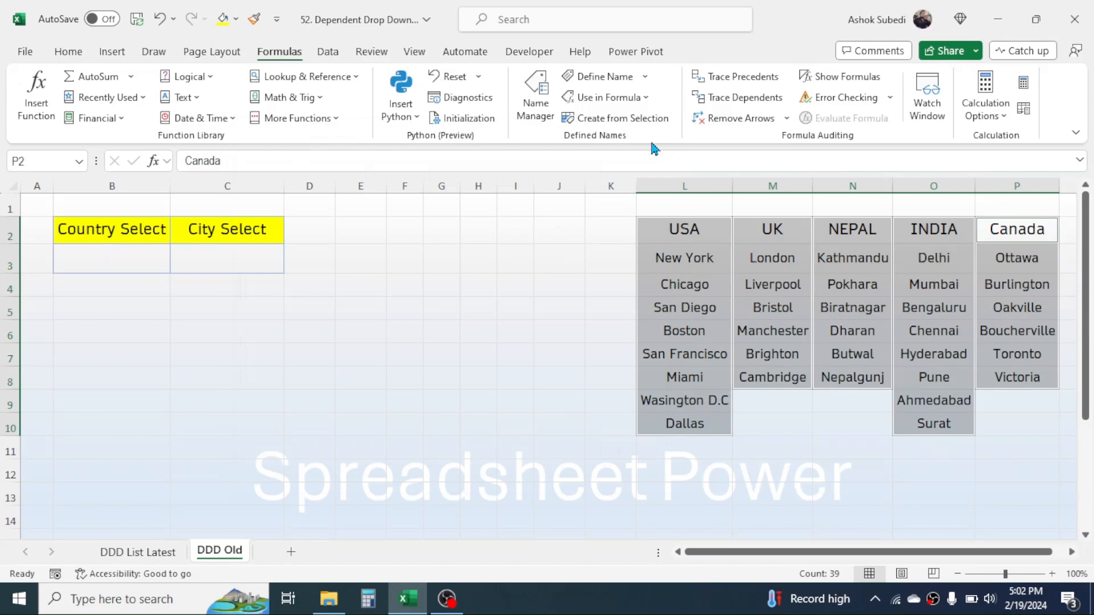
{"action": "left_click", "coordinate": [441, 279]}
- Add a List data validation to B3 with source =$L$2:$P$2 and choose INDIA from it
{"action": "left_click", "coordinate": [133, 252]}
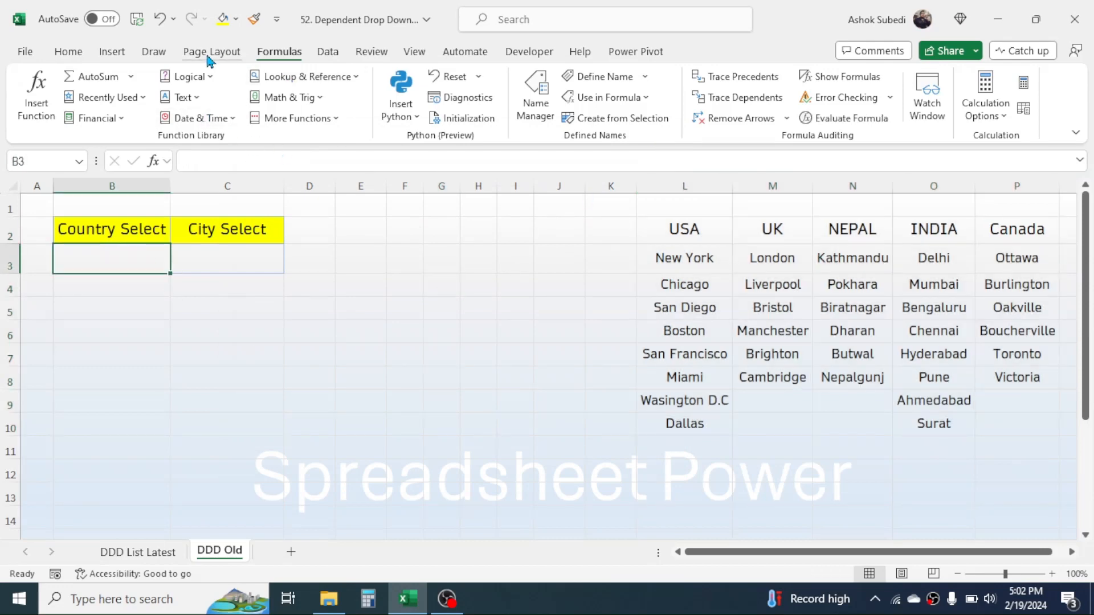
{"action": "left_click", "coordinate": [328, 52]}
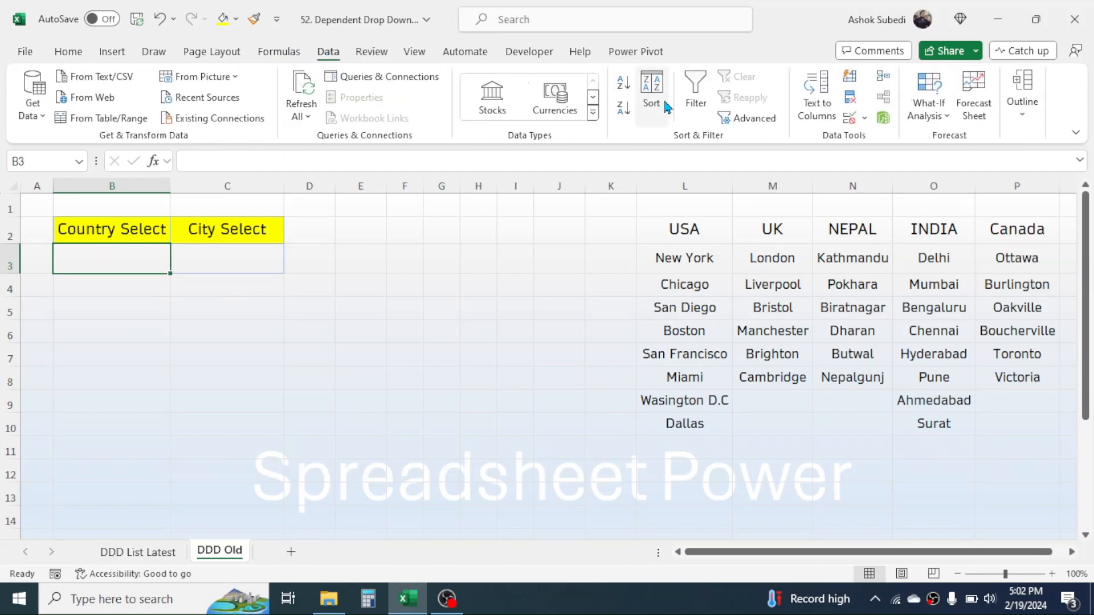
{"action": "left_click", "coordinate": [849, 118]}
{"action": "left_click", "coordinate": [431, 268]}
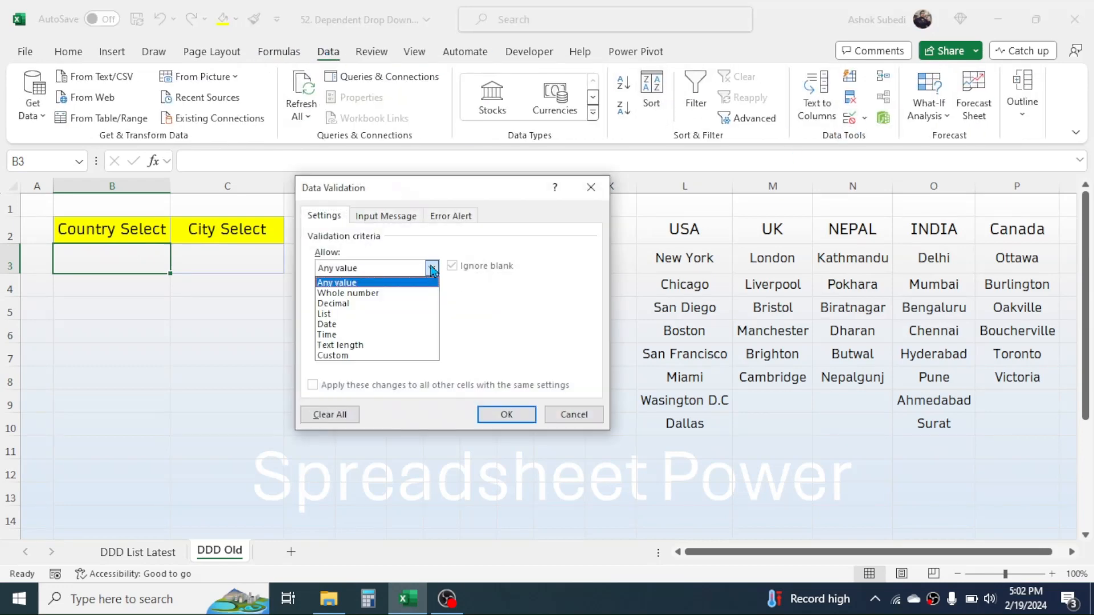
{"action": "left_click", "coordinate": [331, 313]}
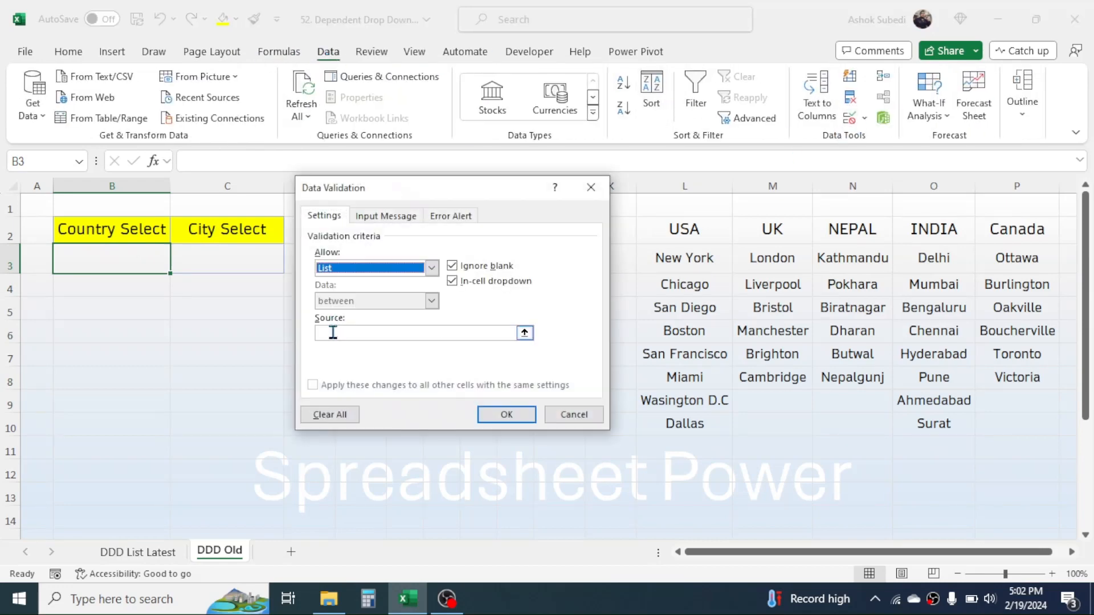
{"action": "left_click", "coordinate": [333, 332]}
{"action": "left_click_drag", "start_coordinate": [684, 229], "coordinate": [993, 236]}
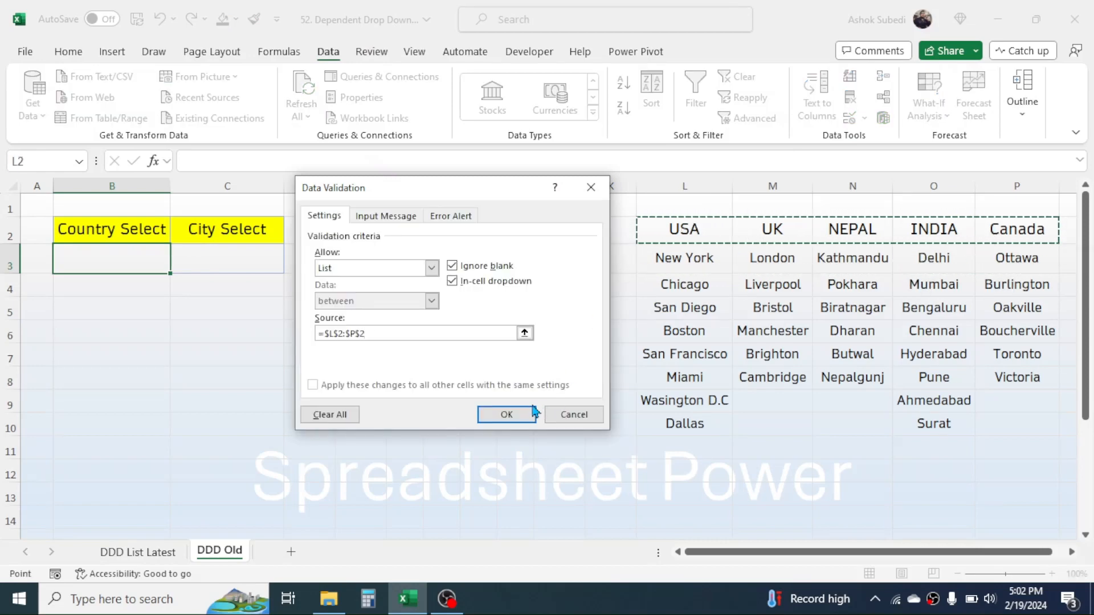
{"action": "left_click", "coordinate": [516, 414]}
{"action": "left_click", "coordinate": [178, 266]}
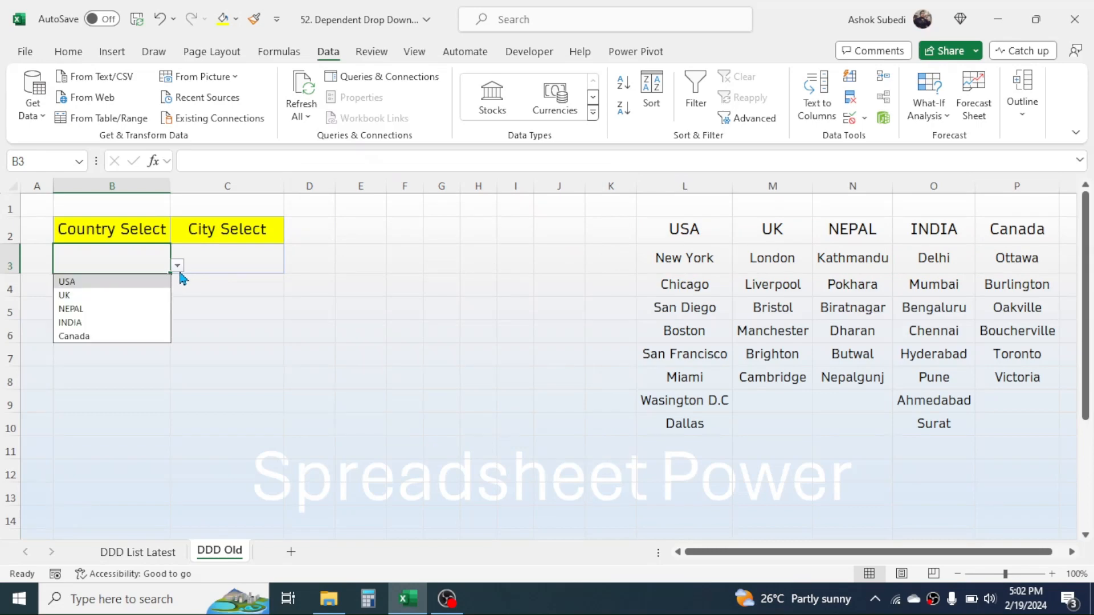
{"action": "left_click", "coordinate": [73, 323]}
- Add a List data validation to C3 with =INDIRECT($B$3) as its source
{"action": "left_click", "coordinate": [246, 263]}
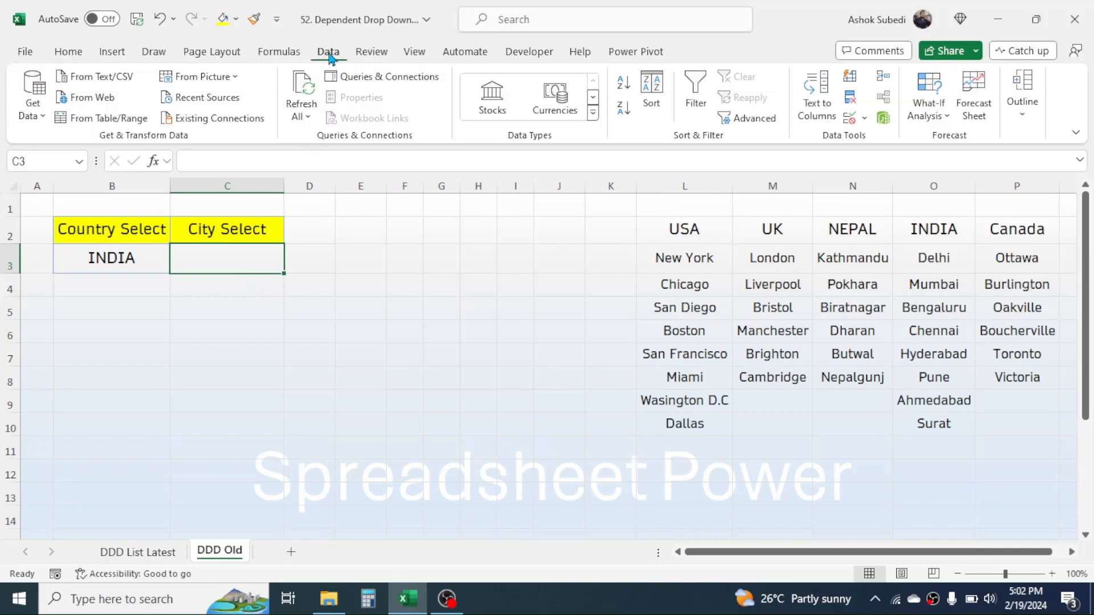
{"action": "left_click", "coordinate": [853, 118]}
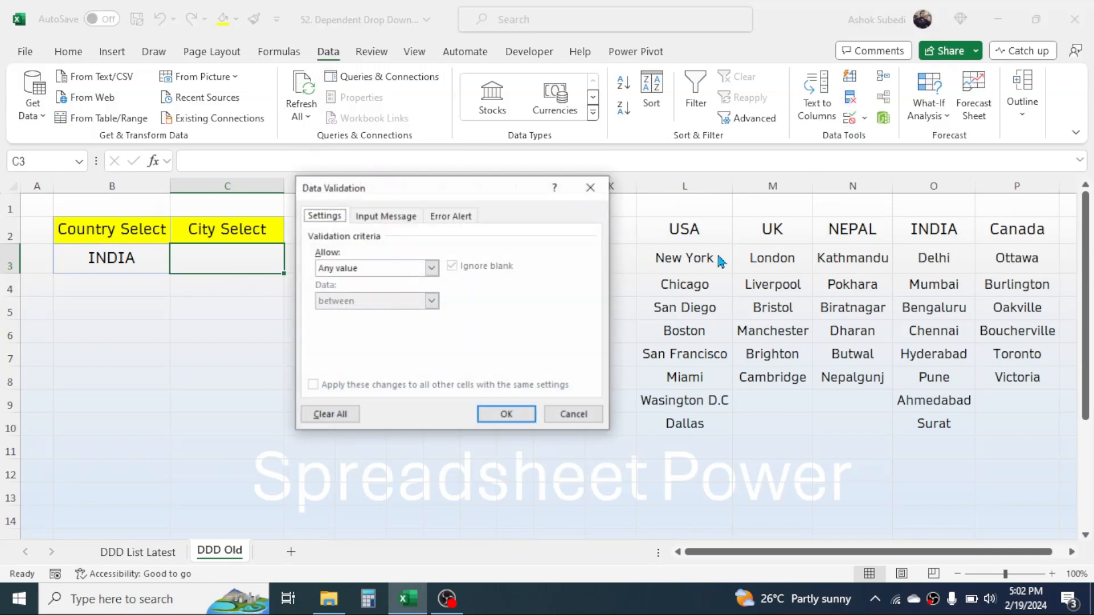
{"action": "left_click", "coordinate": [434, 269]}
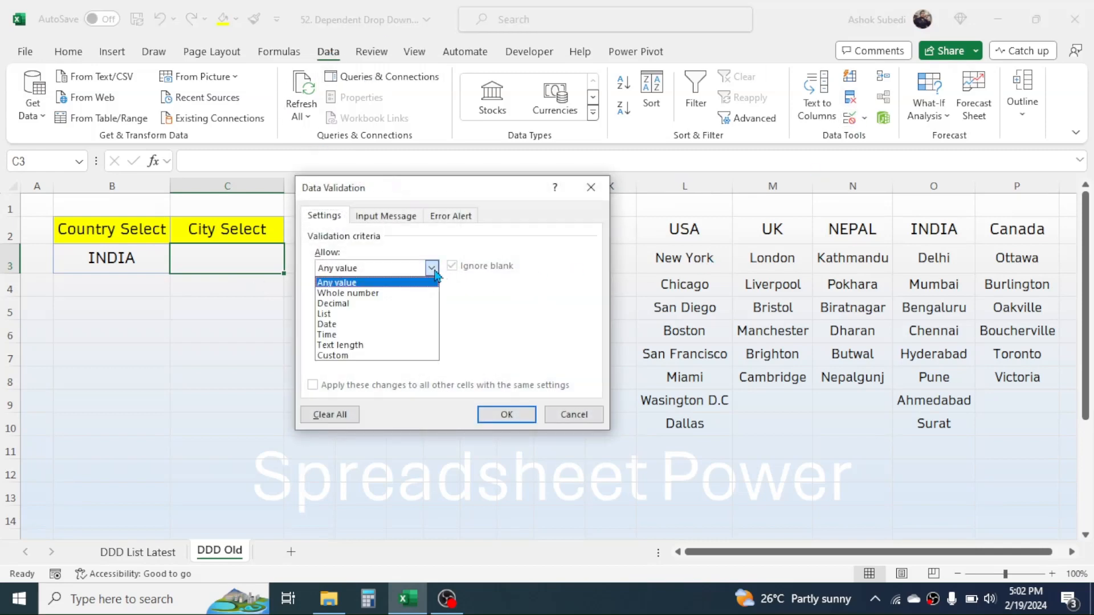
{"action": "left_click", "coordinate": [351, 314]}
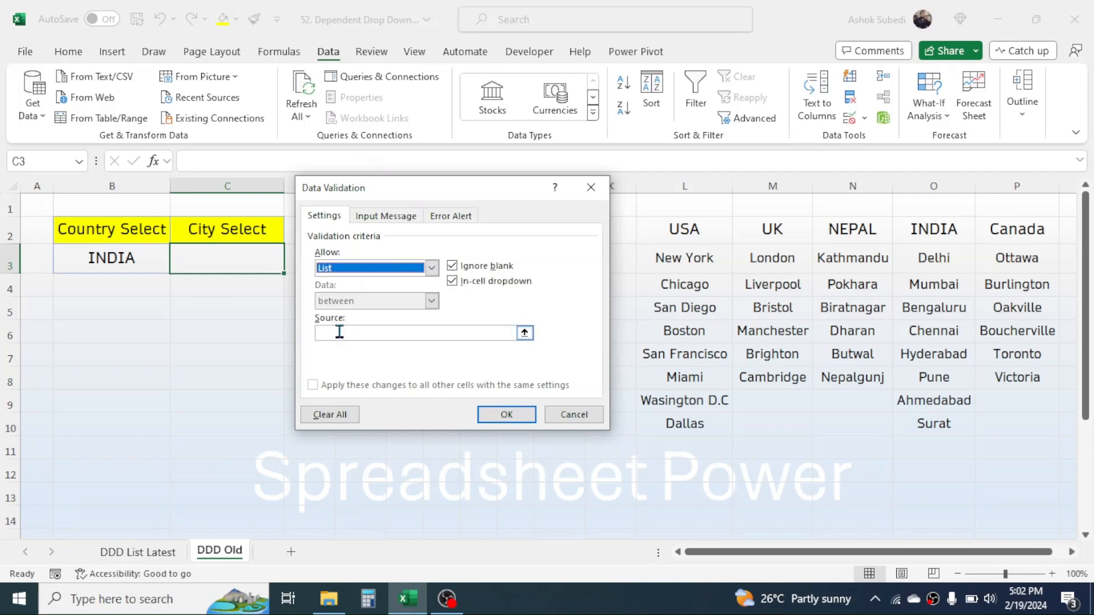
{"action": "left_click", "coordinate": [339, 332]}
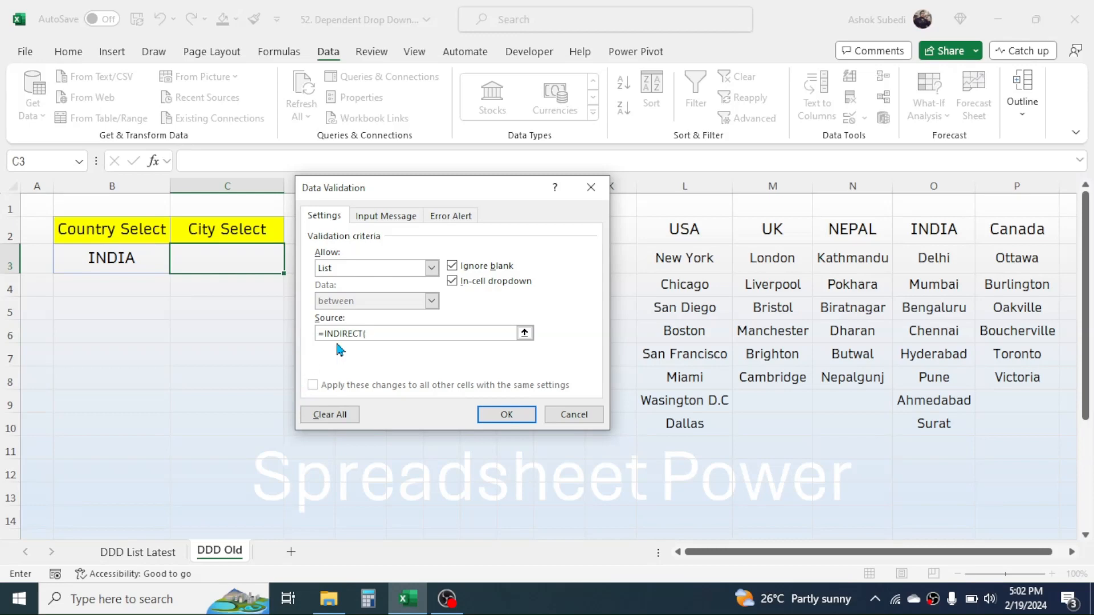
{"action": "left_click", "coordinate": [122, 257]}
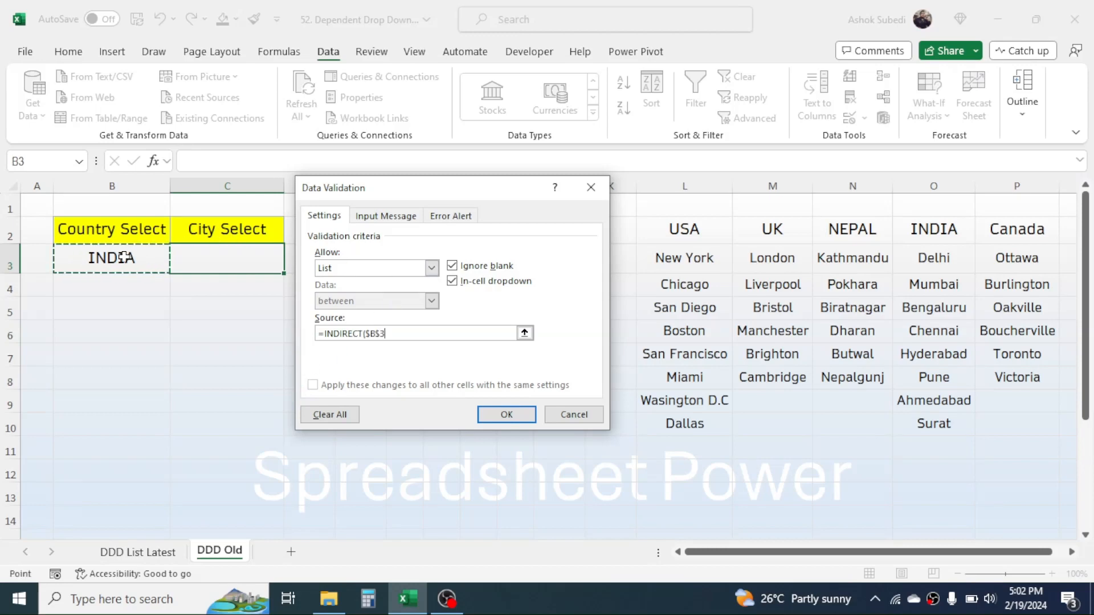
{"action": "type", "text": ")"}
{"action": "left_click", "coordinate": [495, 413]}
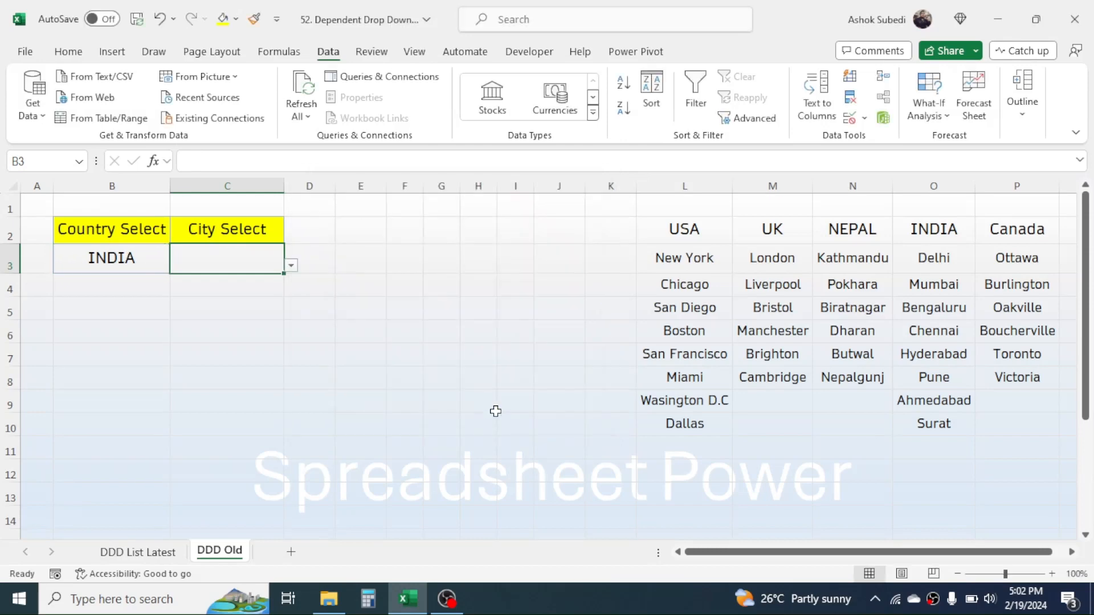
- Choose Chennai from the dependent city drop-down in C3
{"action": "left_click", "coordinate": [292, 266]}
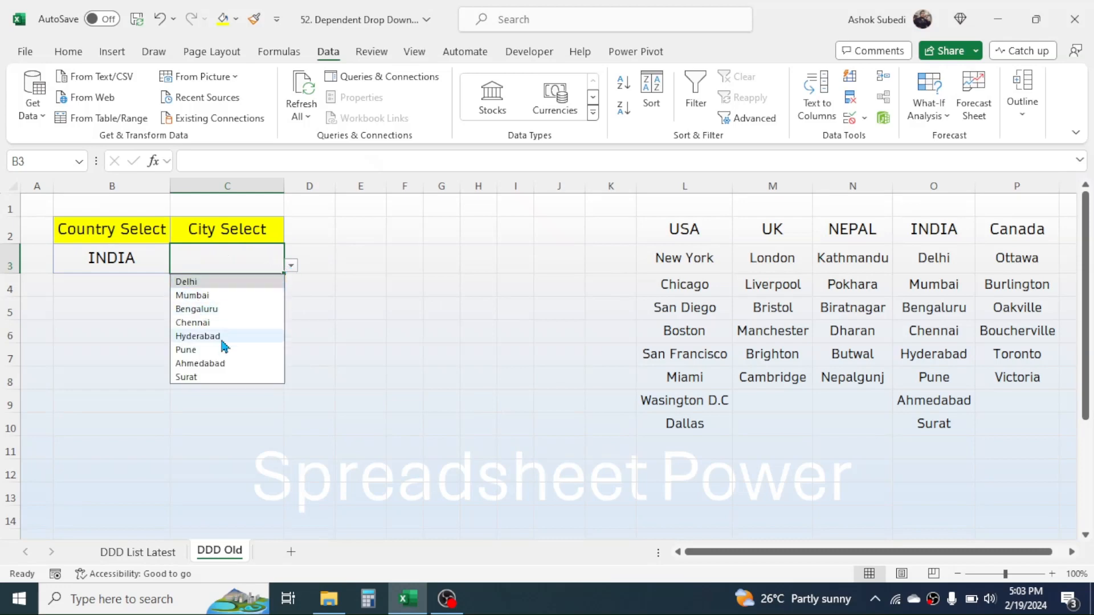
{"action": "left_click", "coordinate": [208, 324]}
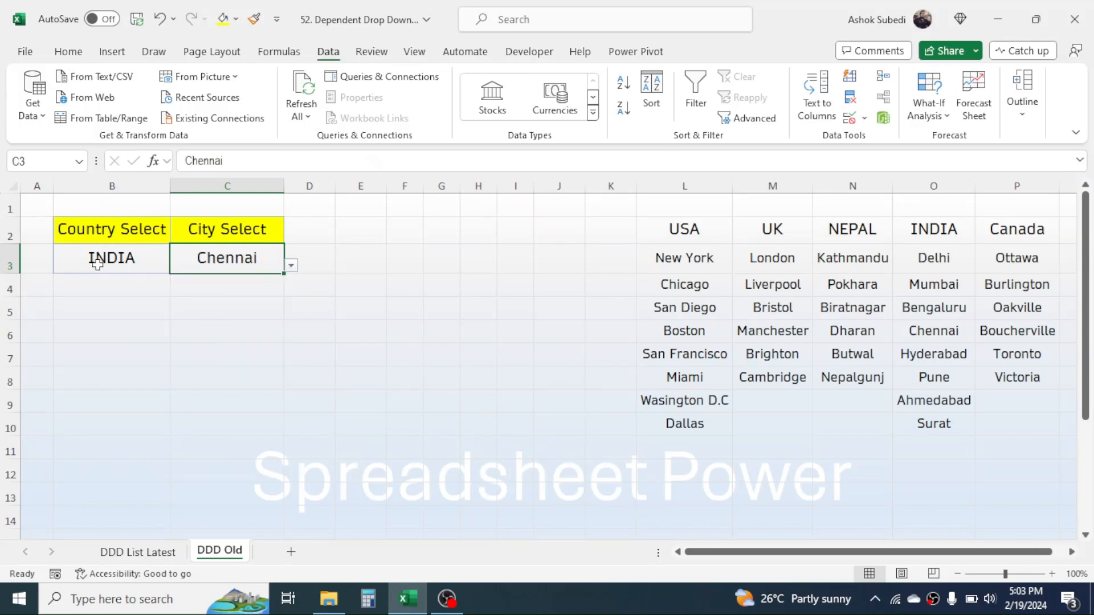
- Change the country in B3 to USA, choose San Francisco as the city in C3, and check the city list again
{"action": "left_click", "coordinate": [125, 263]}
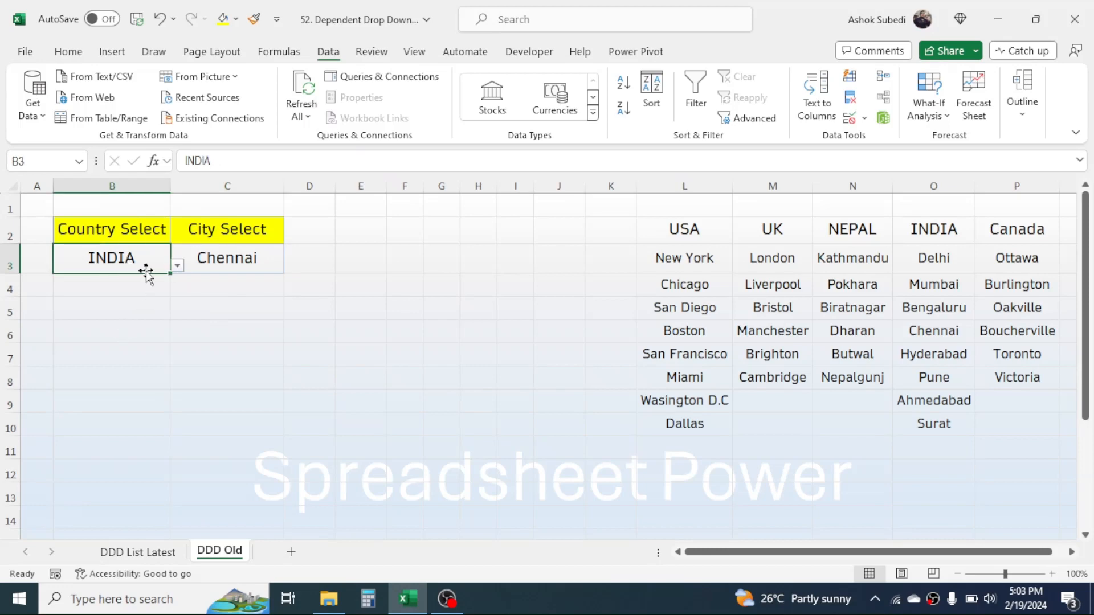
{"action": "left_click", "coordinate": [177, 267]}
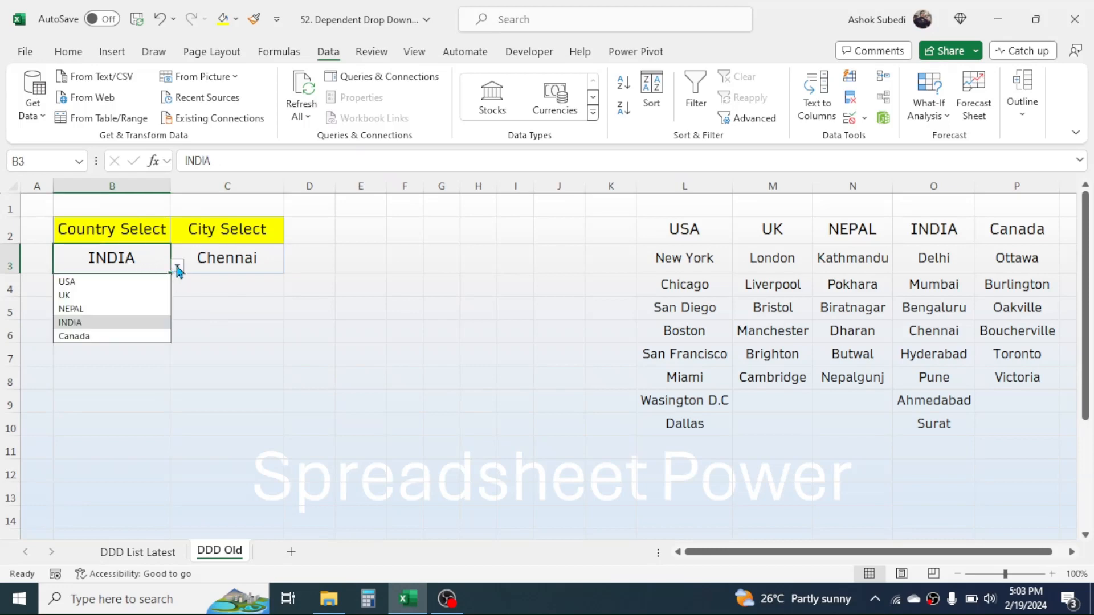
{"action": "left_click", "coordinate": [67, 283]}
{"action": "left_click", "coordinate": [237, 265]}
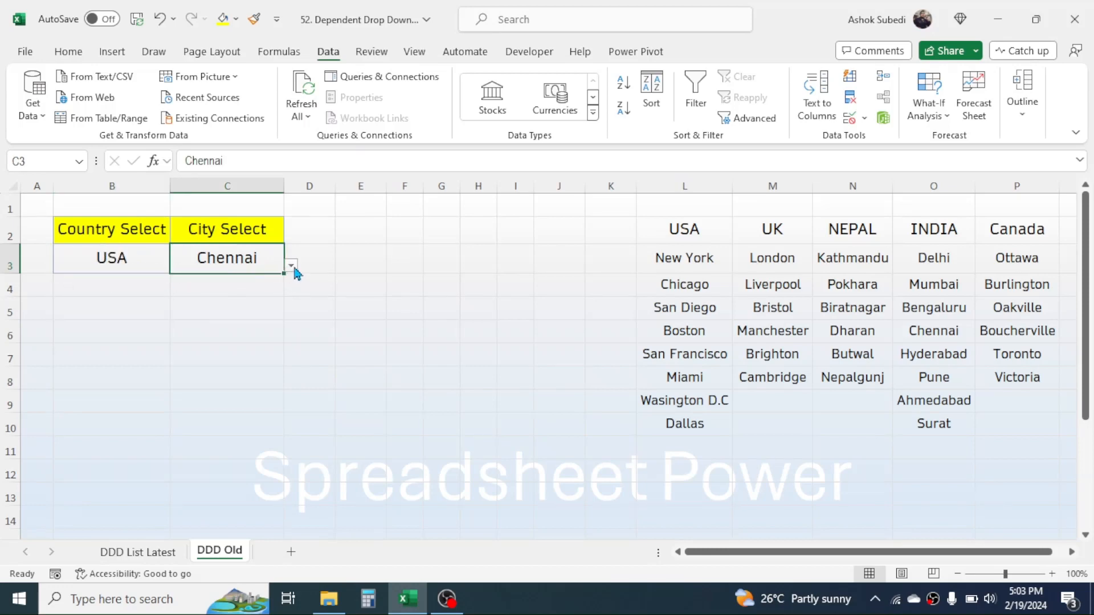
{"action": "left_click", "coordinate": [292, 265]}
{"action": "left_click", "coordinate": [201, 336]}
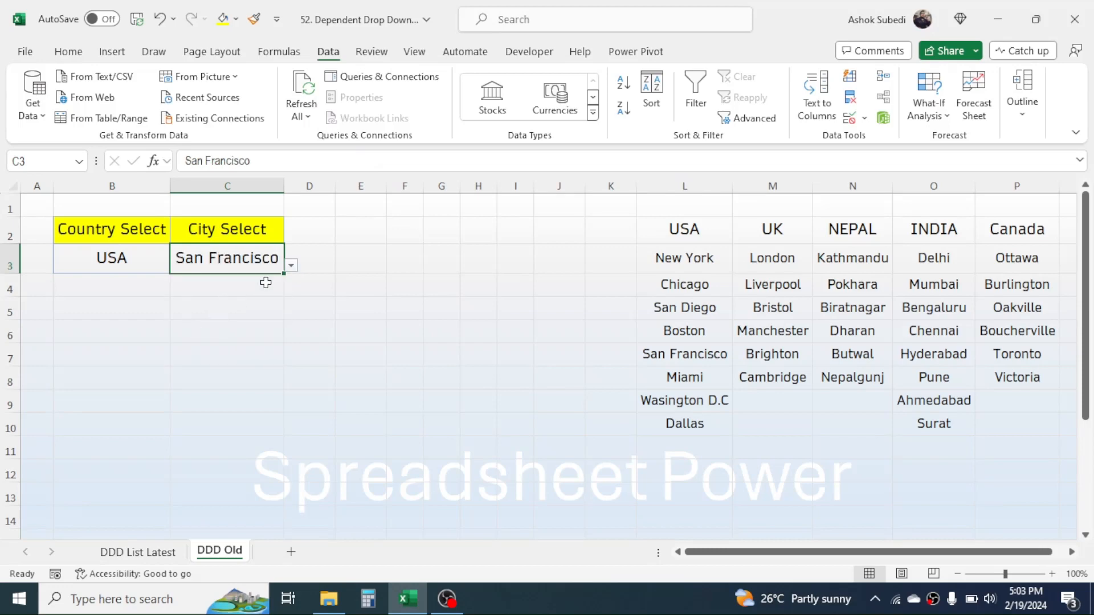
{"action": "left_click", "coordinate": [291, 266]}
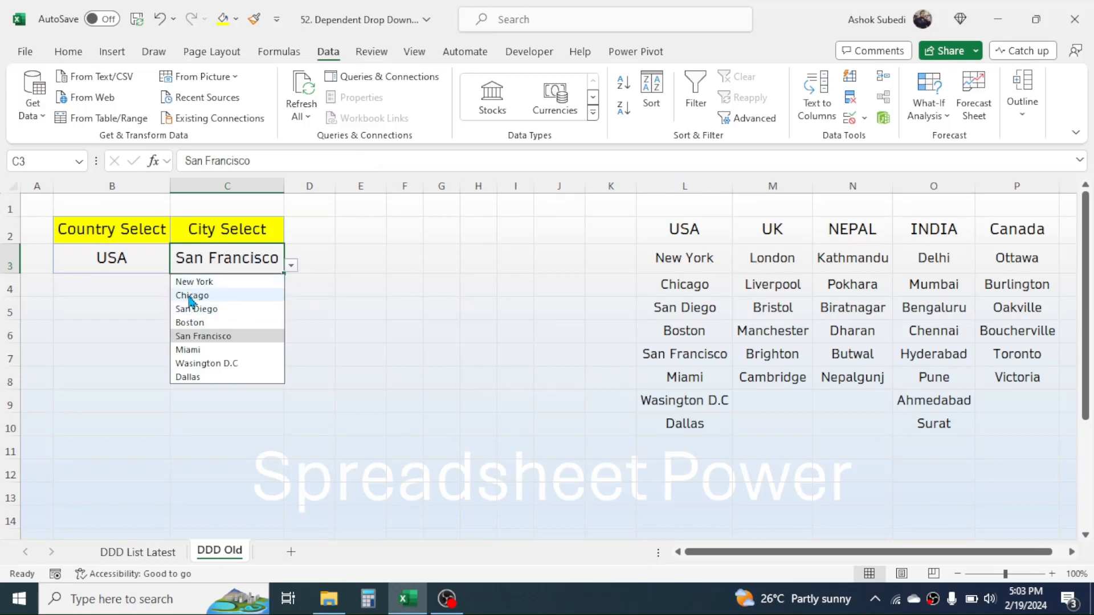
- Change the country in B3 to Canada and choose Toronto from the city drop-down in C3
{"action": "left_click", "coordinate": [133, 258]}
{"action": "left_click", "coordinate": [176, 267]}
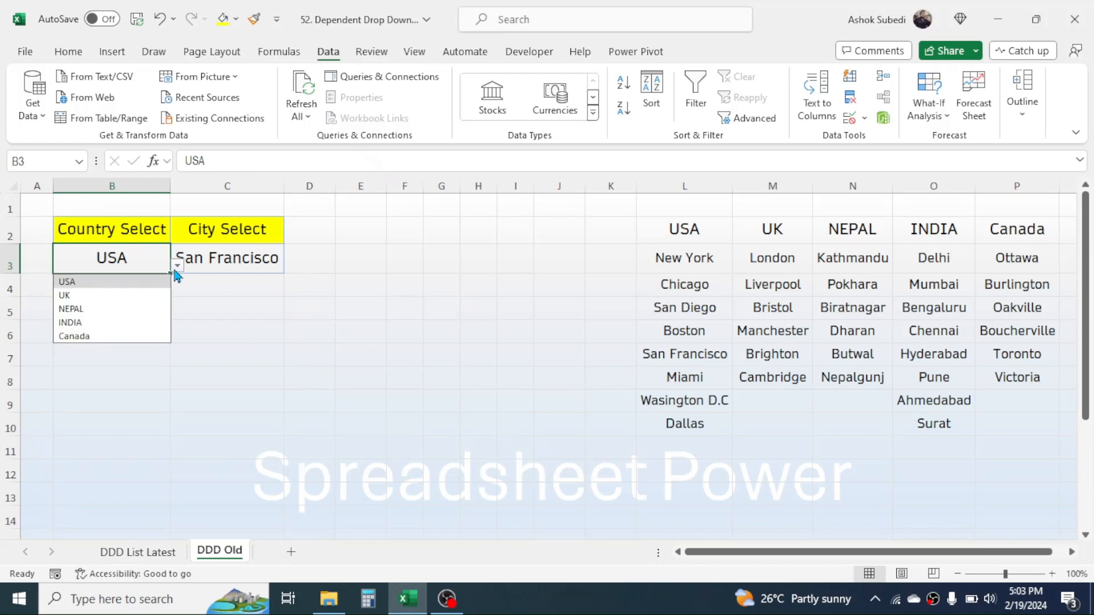
{"action": "left_click", "coordinate": [75, 337]}
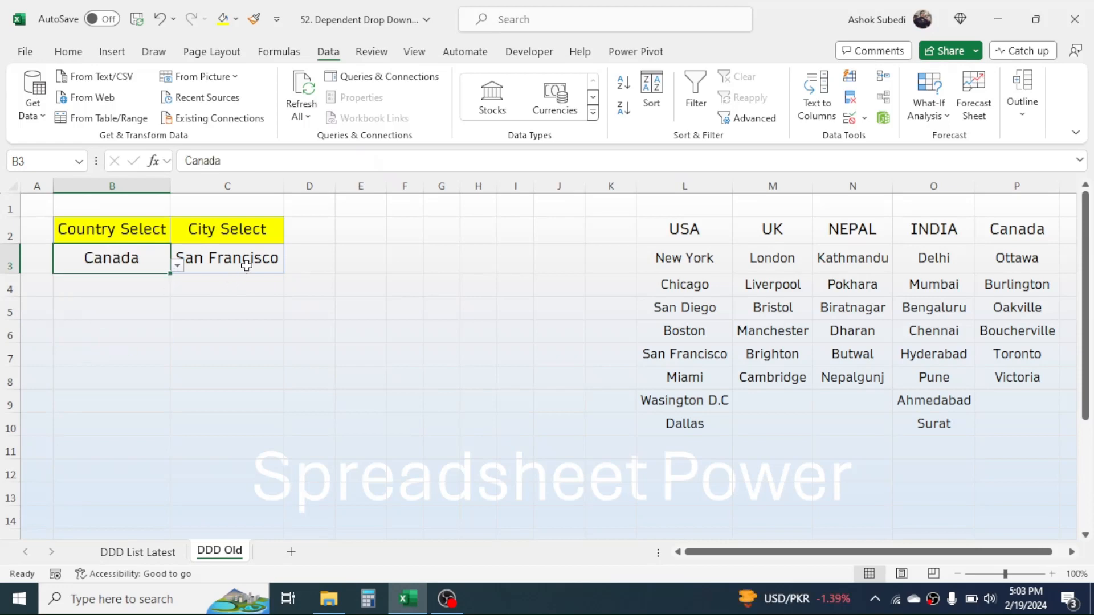
{"action": "left_click", "coordinate": [246, 266]}
{"action": "left_click", "coordinate": [290, 266]}
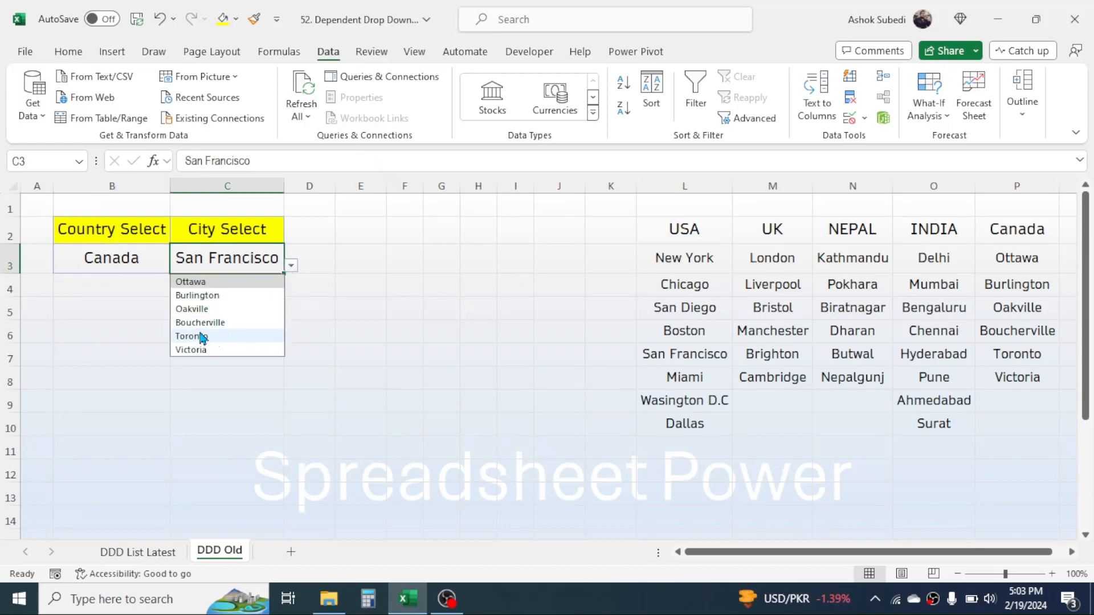
{"action": "left_click", "coordinate": [202, 337]}
{"action": "left_click", "coordinate": [421, 323]}
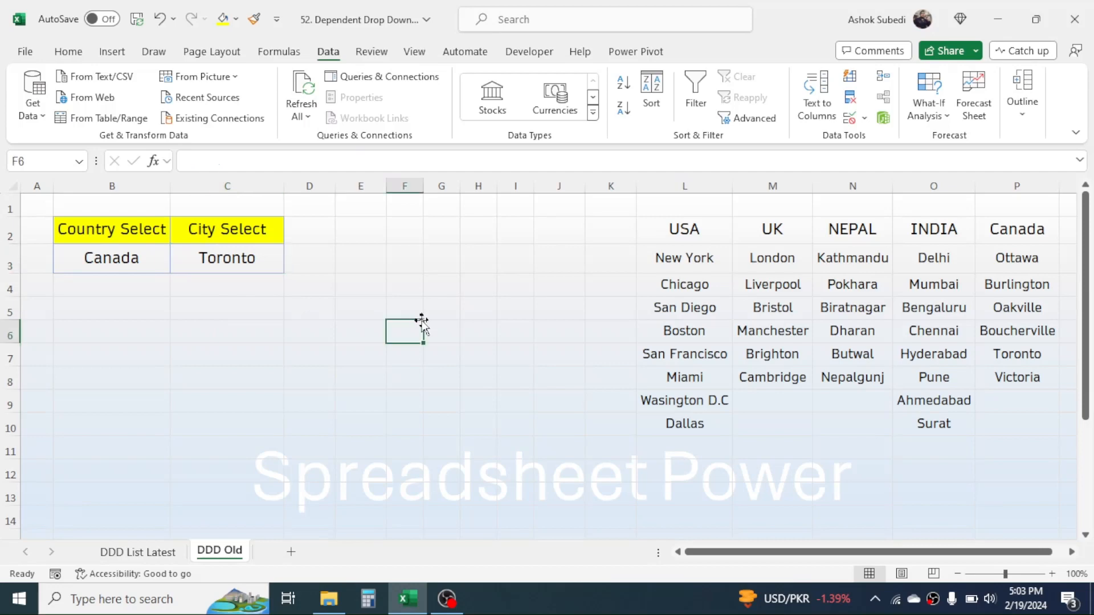